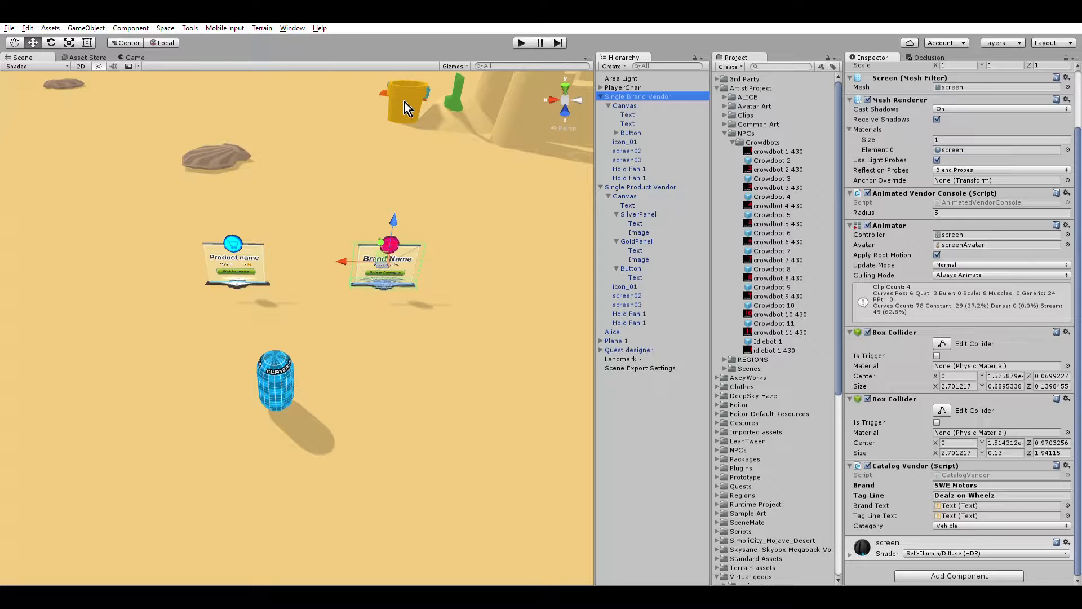
Examine the product and brand vendor consoles in the scene from several angles.
left_click_drag(300, 313, 278, 294, "alt")
scroll(373, 334, "up", 4)
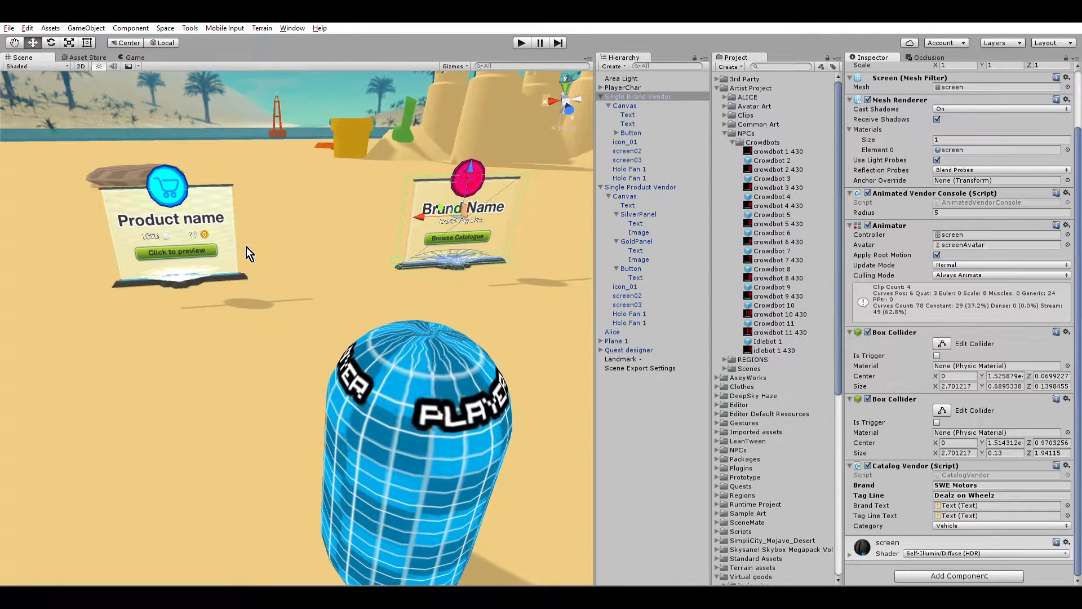
left_click(167, 184)
left_click_drag(208, 324, 231, 375, "alt")
left_click_drag(248, 435, 307, 400, "alt")
left_click_drag(446, 360, 361, 357, "alt")
left_click(409, 255)
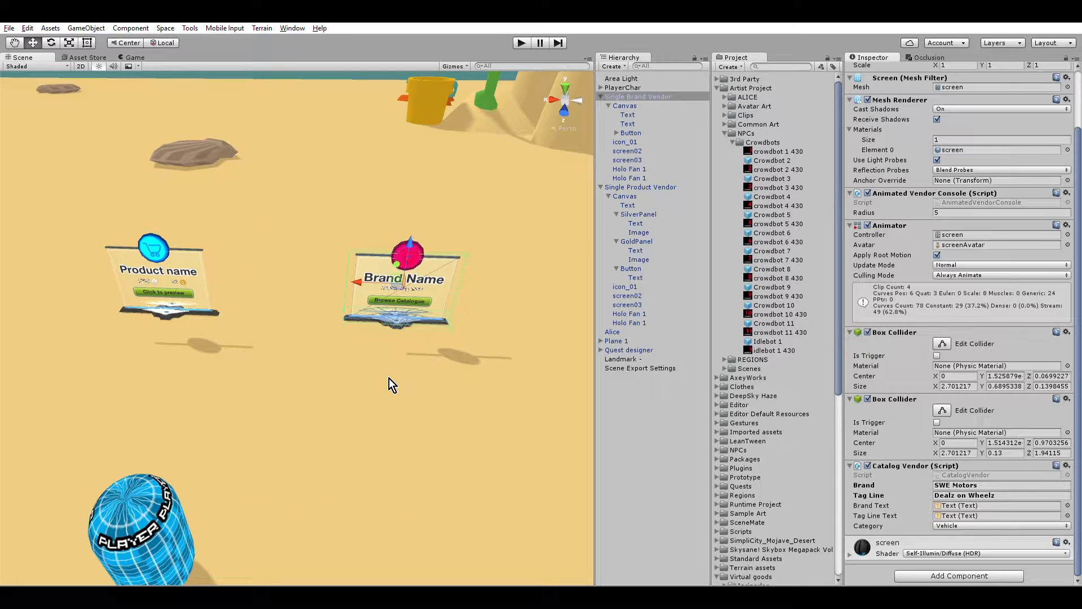
left_click_drag(388, 377, 386, 380, "alt")
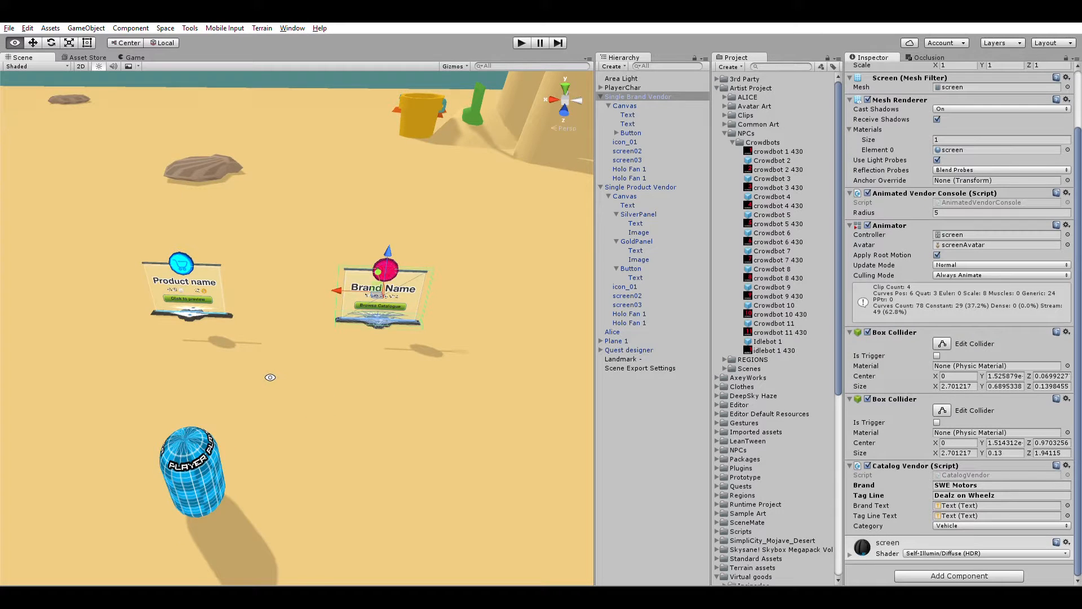
left_click_drag(270, 377, 315, 365, "alt")
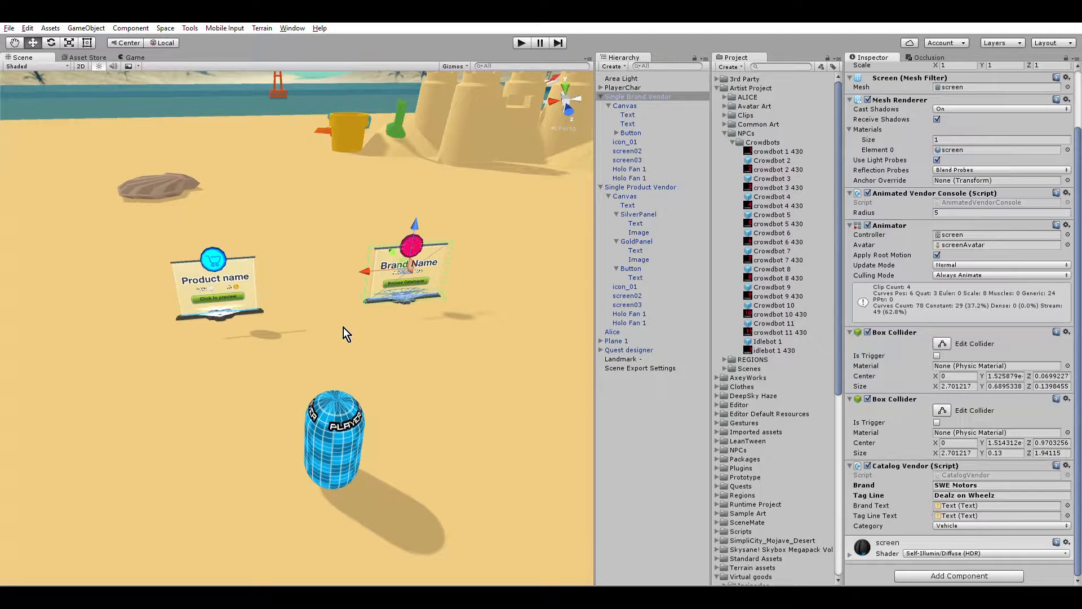
Select the Single Product Vendor console in the scene and review its components down to the Inventory Vendor script.
left_click(212, 259)
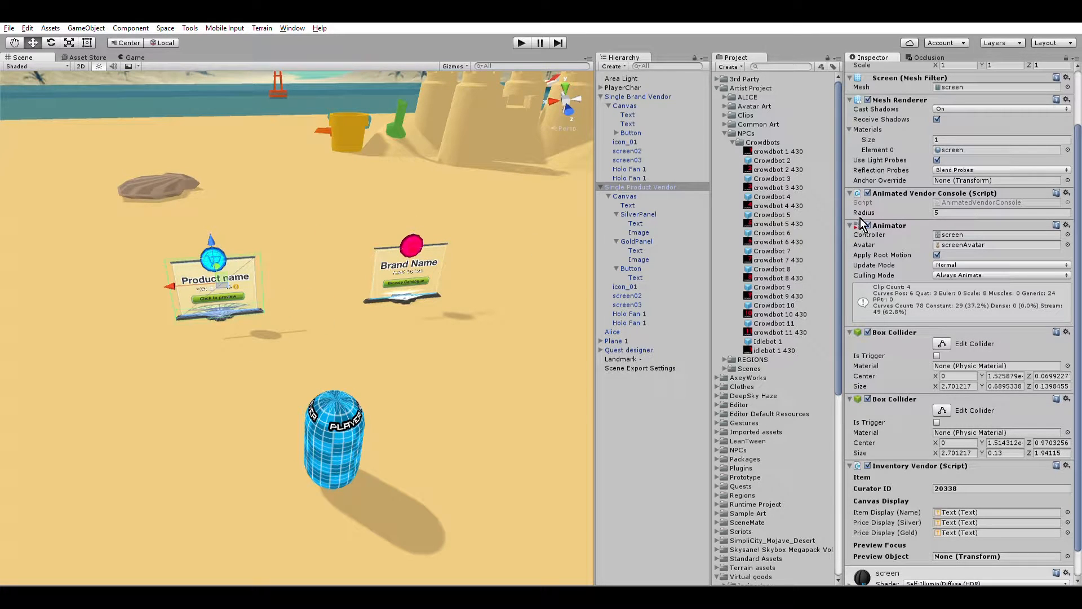
scroll(943, 130, "up", 3)
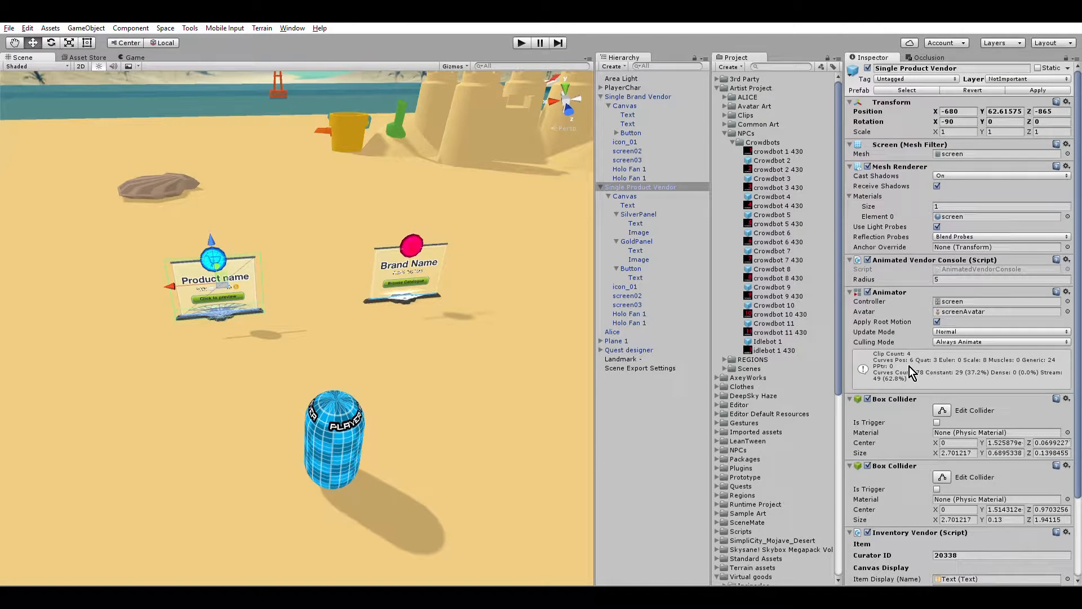
scroll(948, 309, "down", 3)
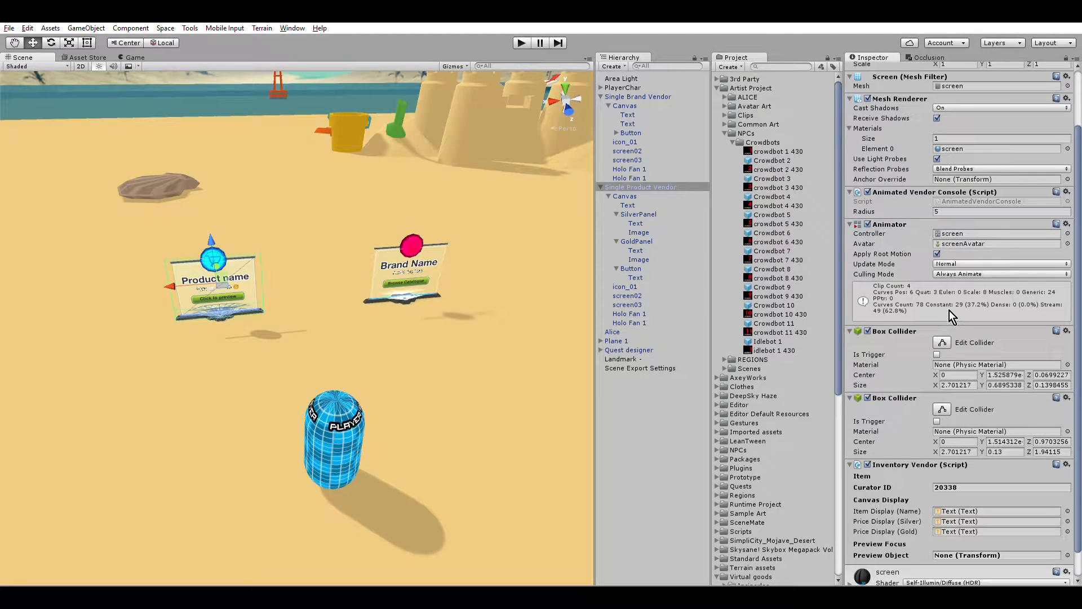
scroll(949, 310, "down", 2)
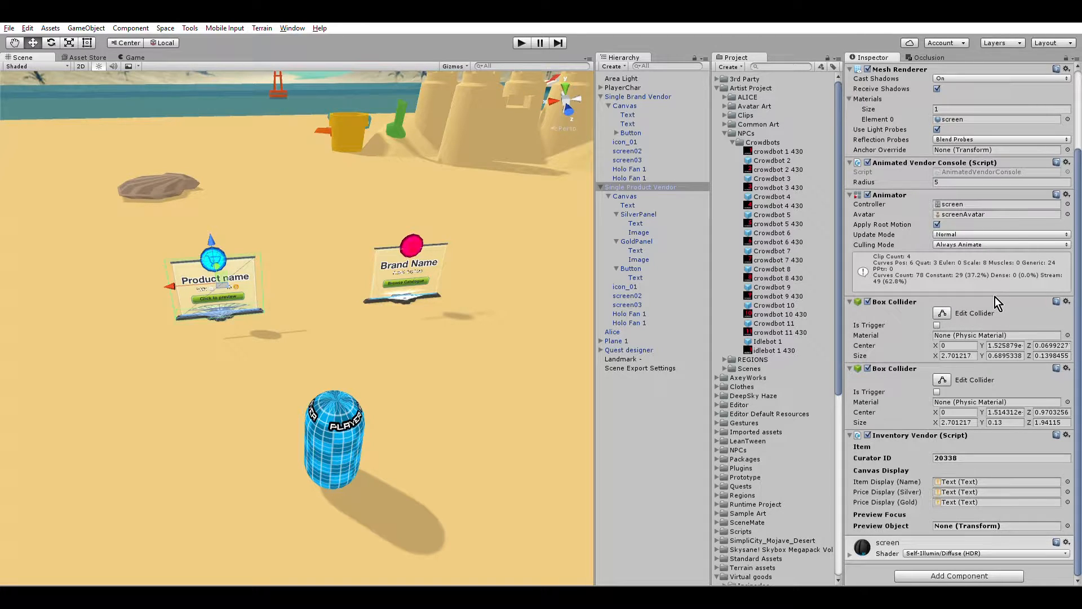
Test the scene in play mode by walking the character up to the product vendor console.
left_click(522, 42)
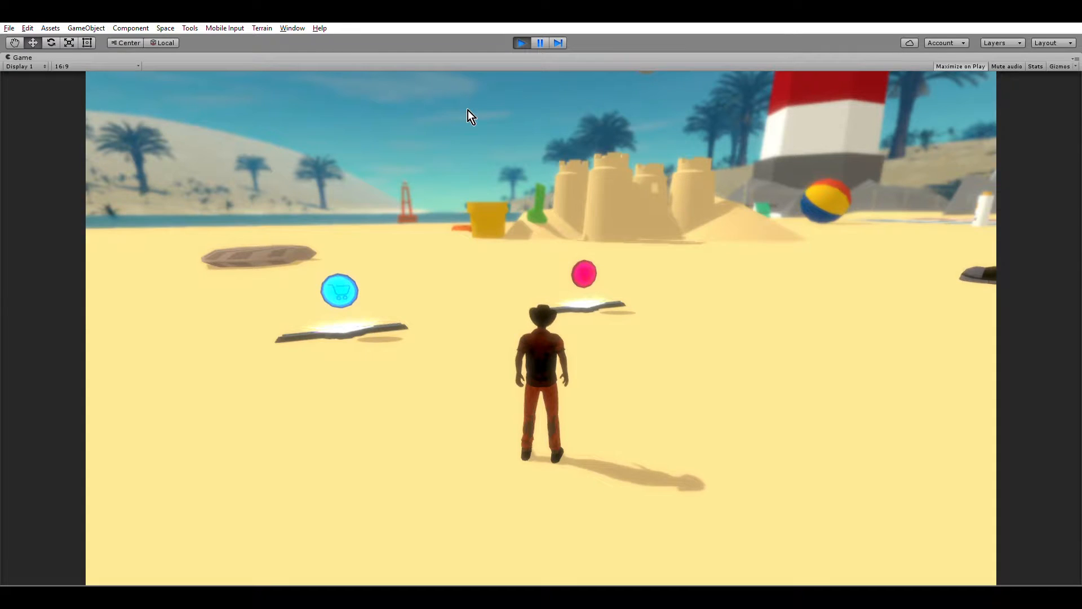
key("a")
key("w")
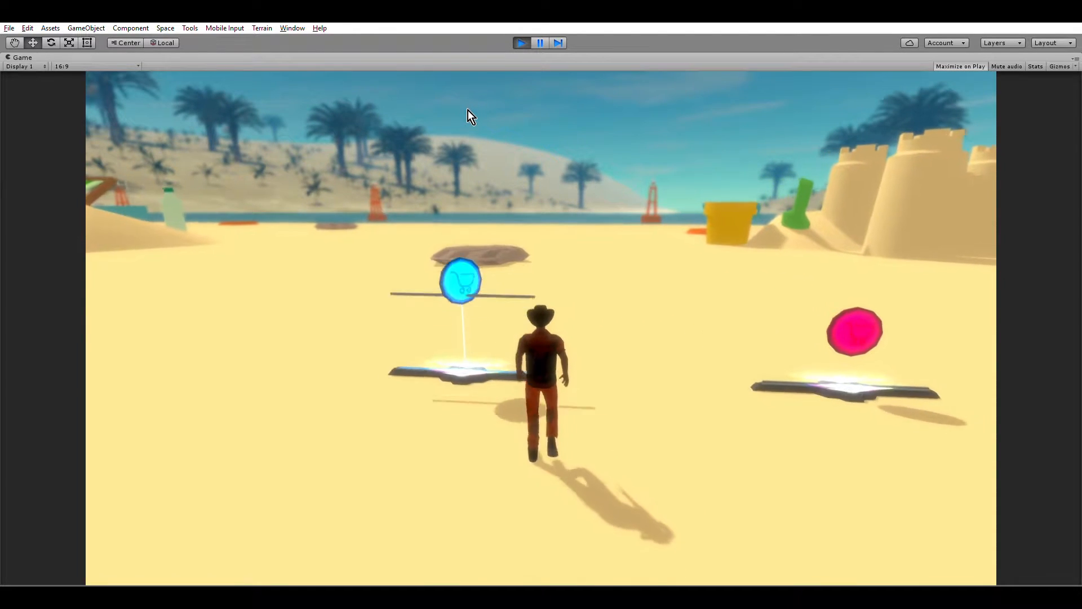
key("d")
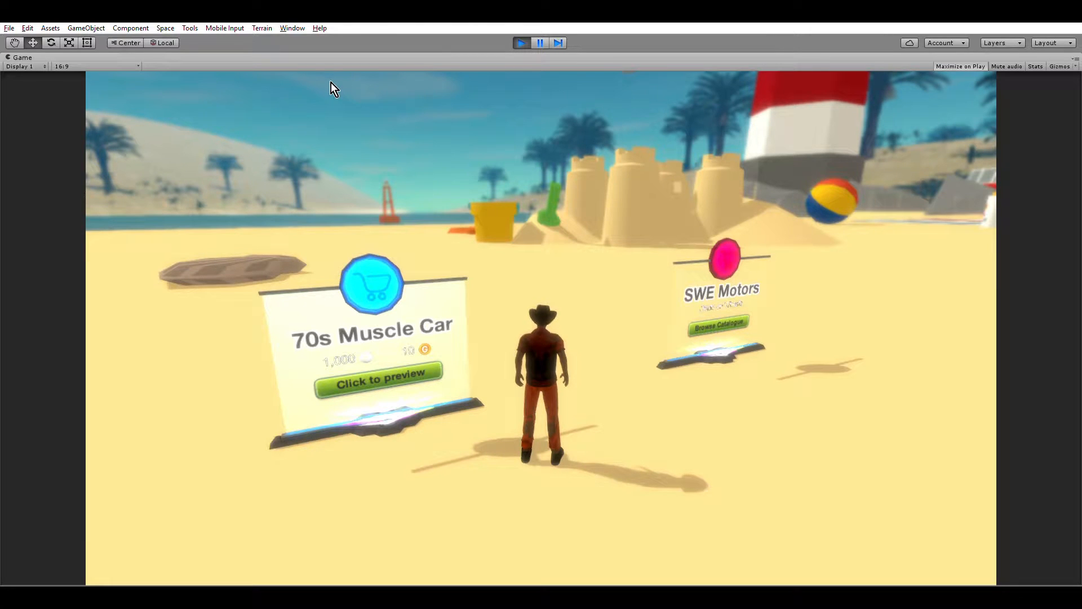
left_click(519, 37)
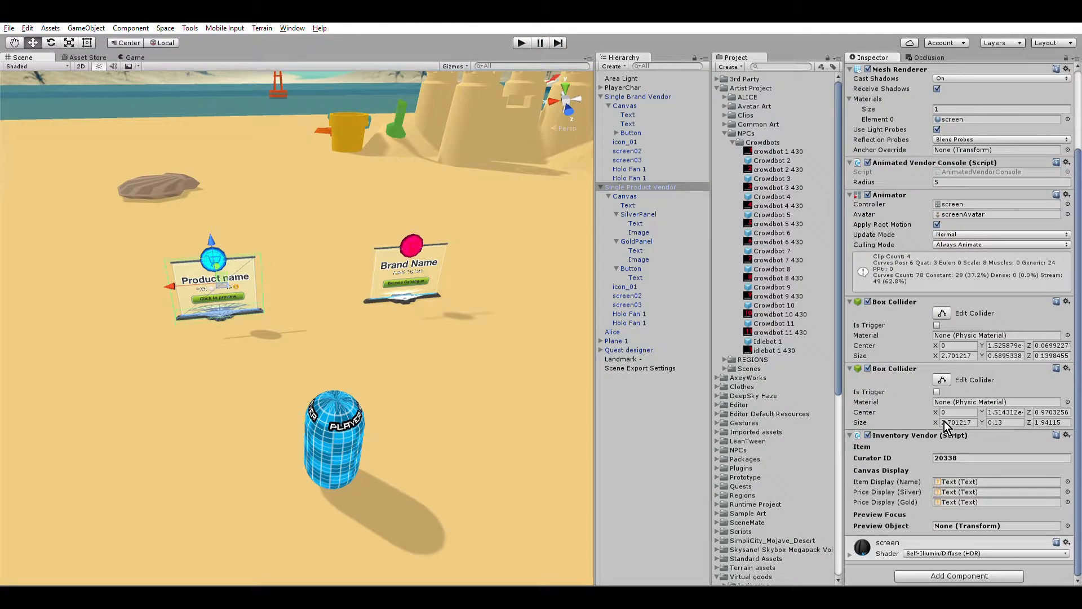
Examine the Single Product Vendor's Inventory Vendor settings and Canvas, and compare them with the Single Brand Vendor's Catalog Vendor settings.
scroll(945, 422, "up", 3)
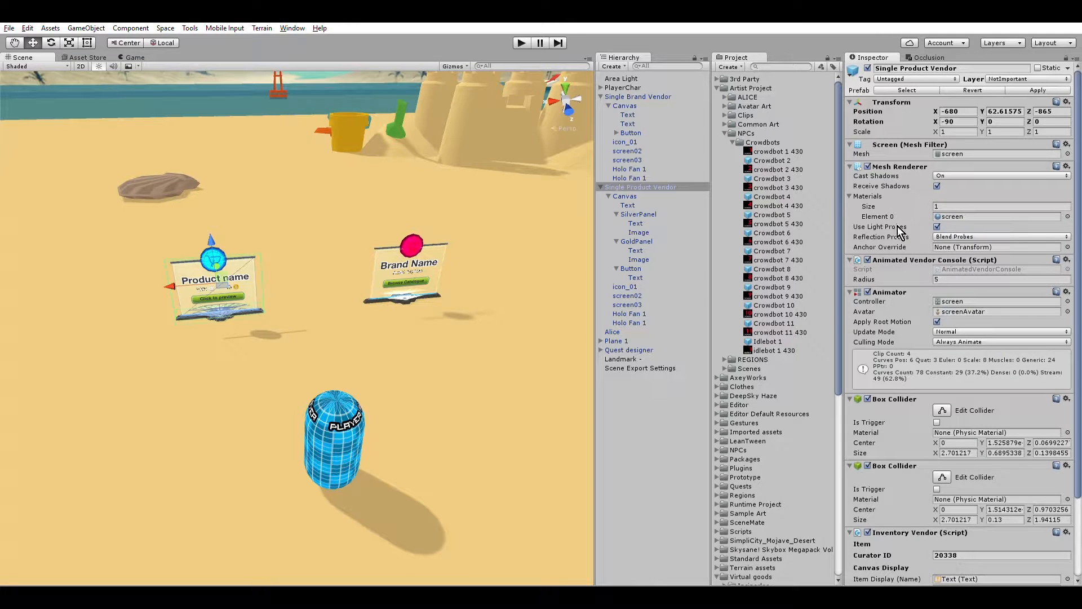
scroll(913, 436, "down", 3)
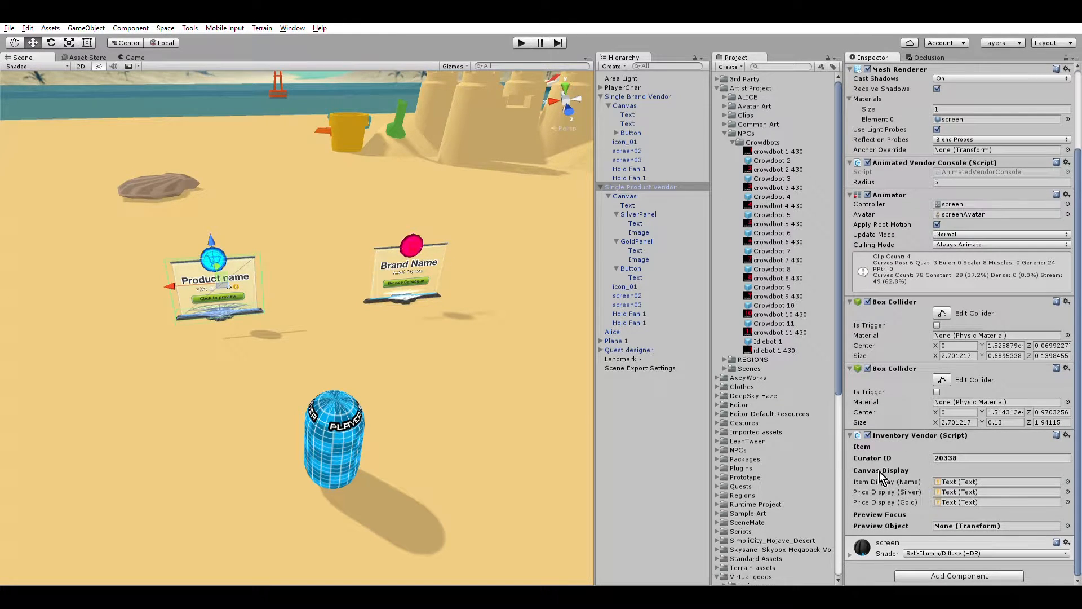
left_click(952, 480)
left_click(633, 196)
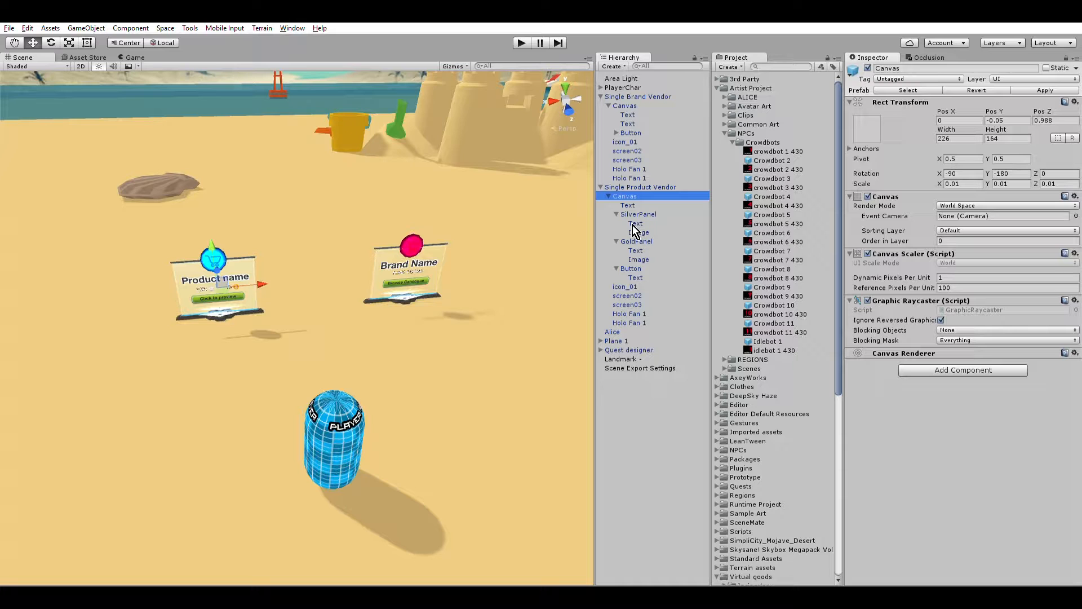
left_click(651, 187)
scroll(995, 345, "down", 5)
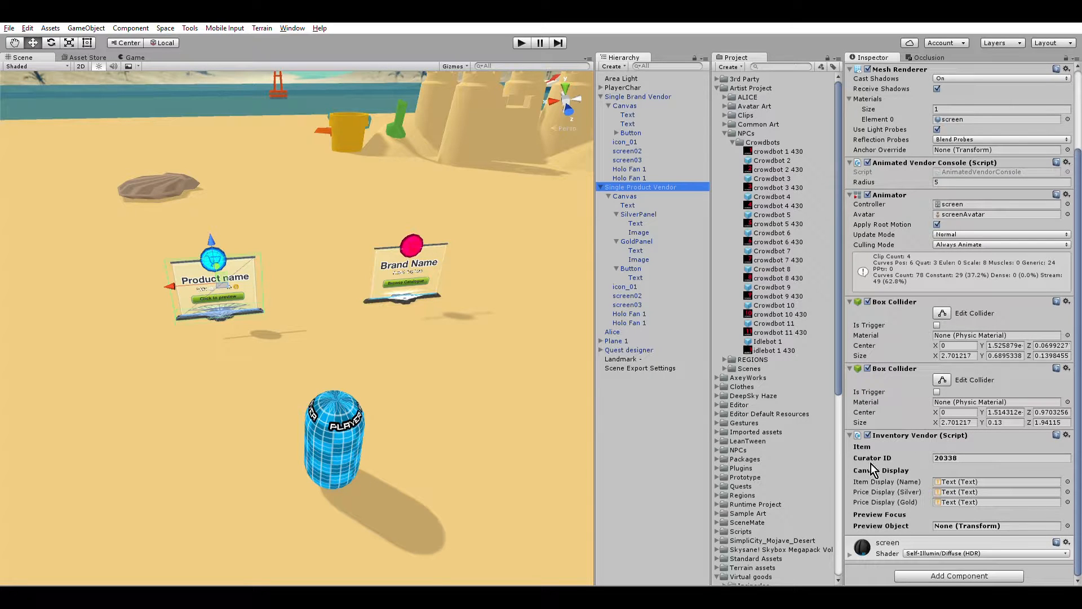
left_click(400, 258)
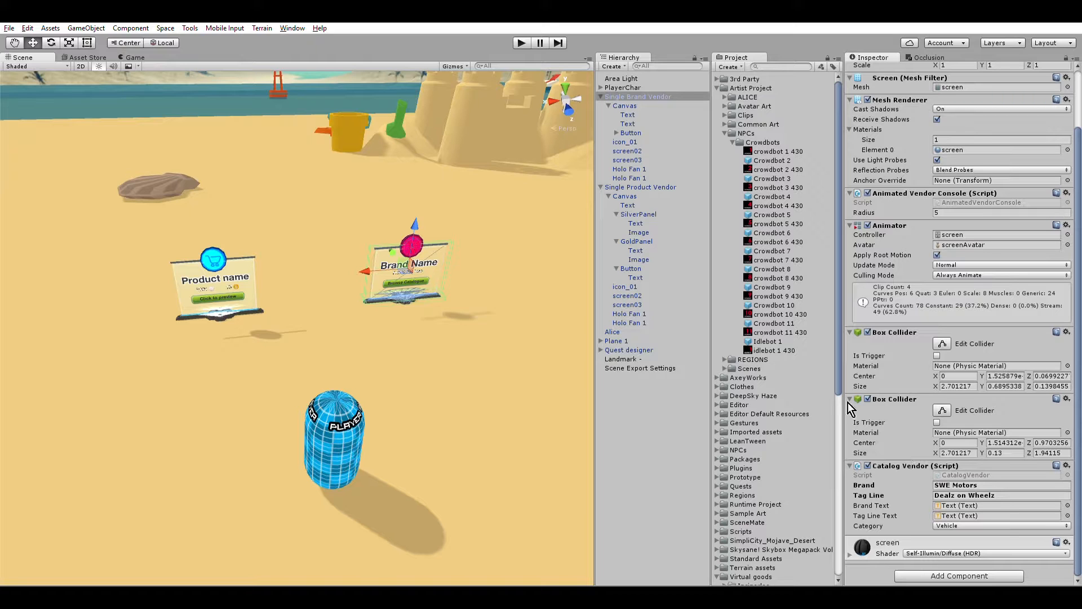
left_click(665, 186)
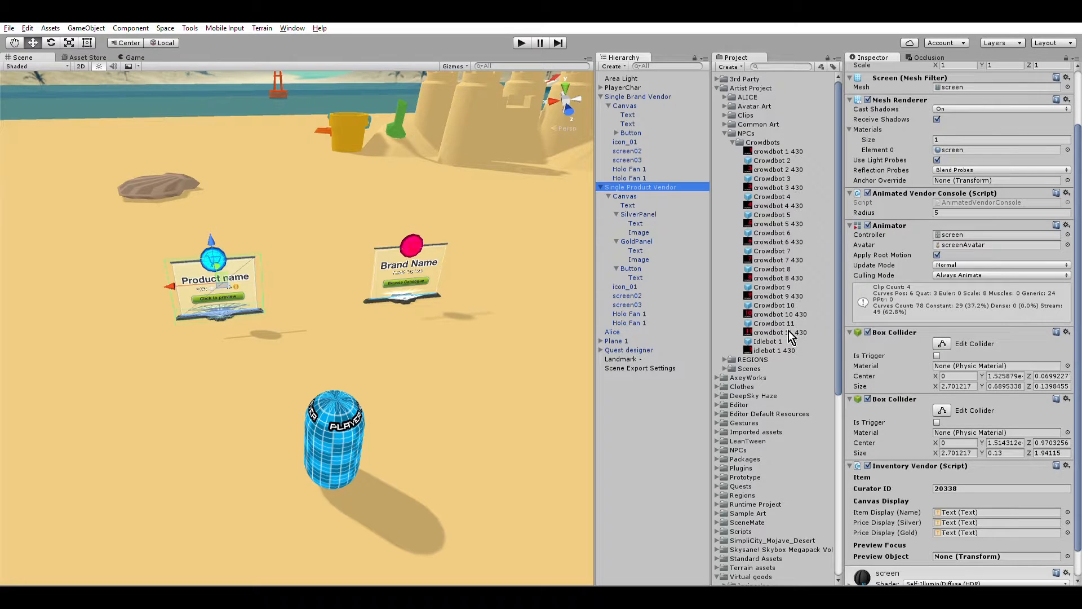
Expand the Submitted folder under Vehicles and review the Virtual Good descriptions and brands of the submitted cars.
scroll(772, 478, "down", 10)
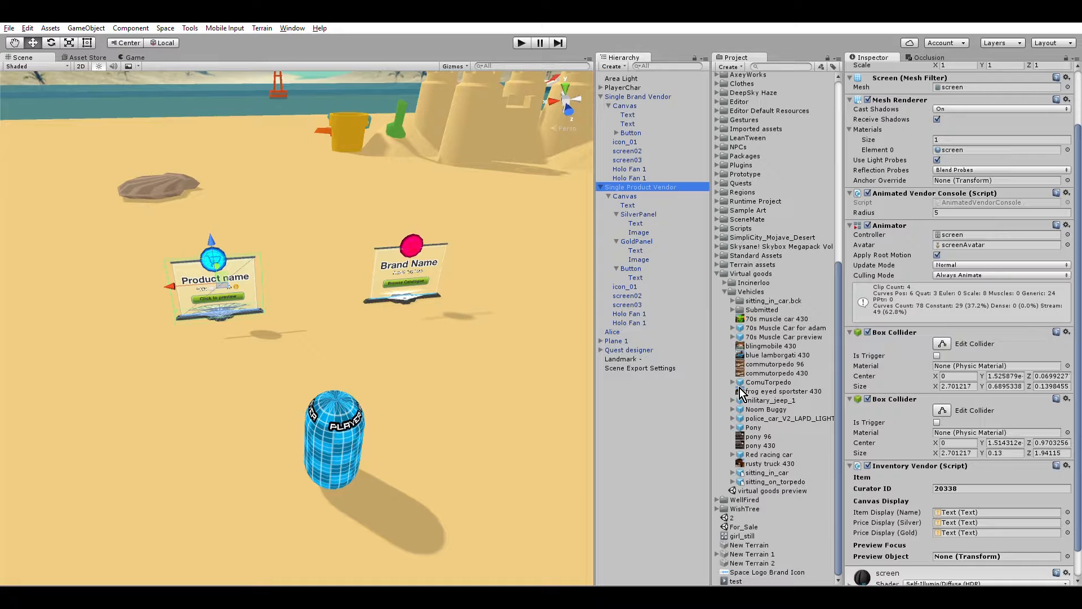
left_click(734, 308)
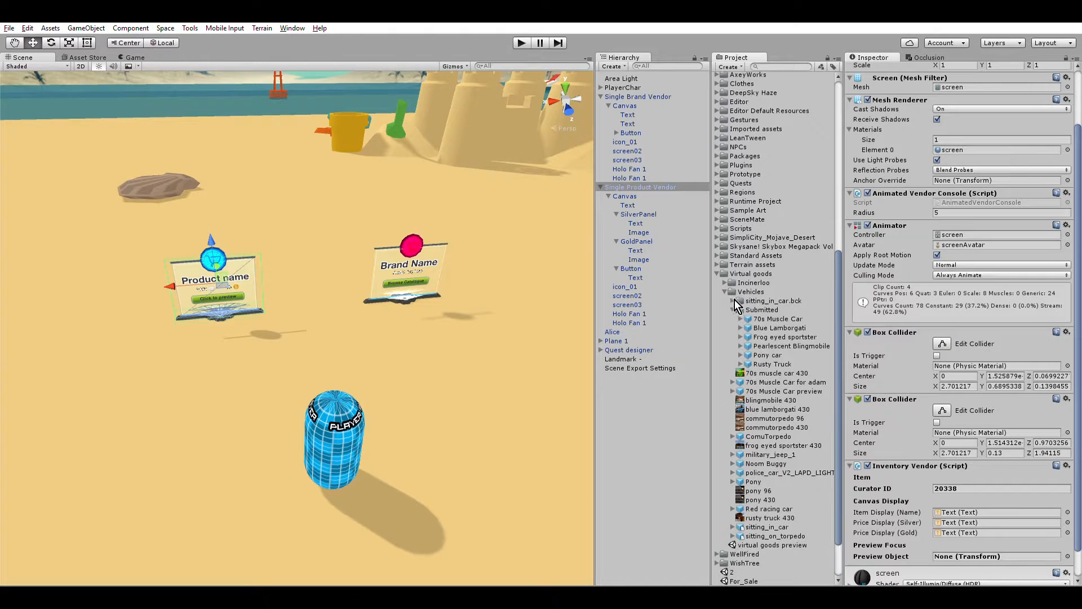
left_click(789, 315)
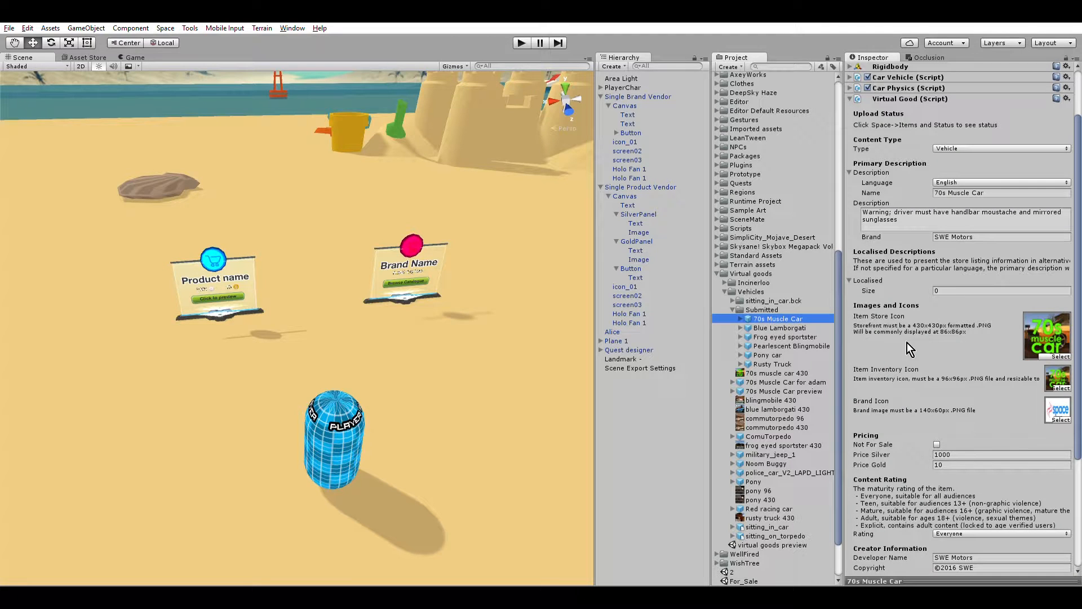
left_click(787, 326)
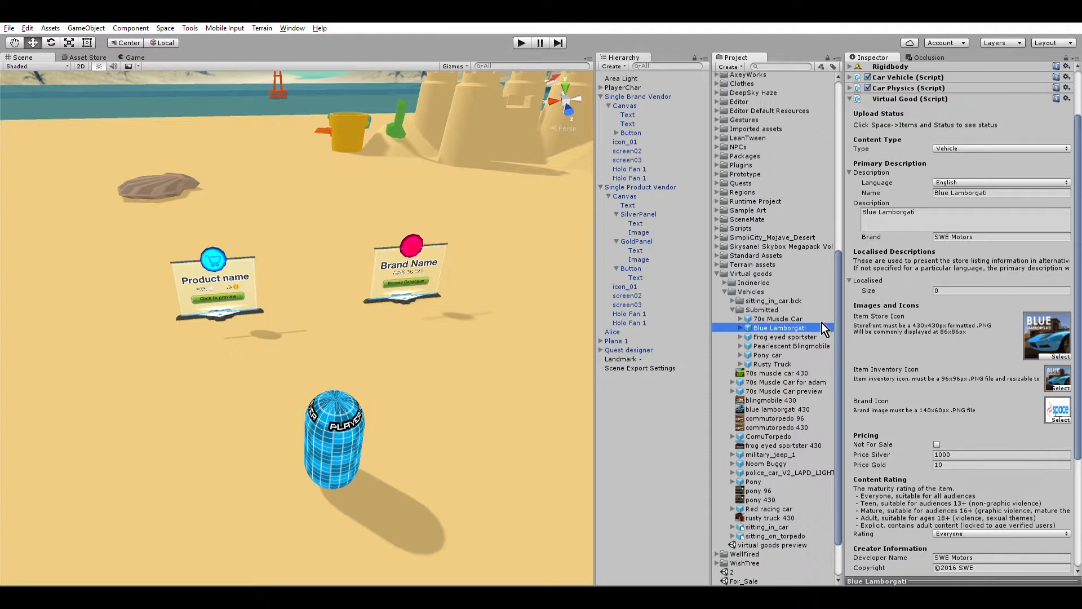
left_click(780, 318)
scroll(965, 346, "down", 2)
scroll(965, 346, "up", 3)
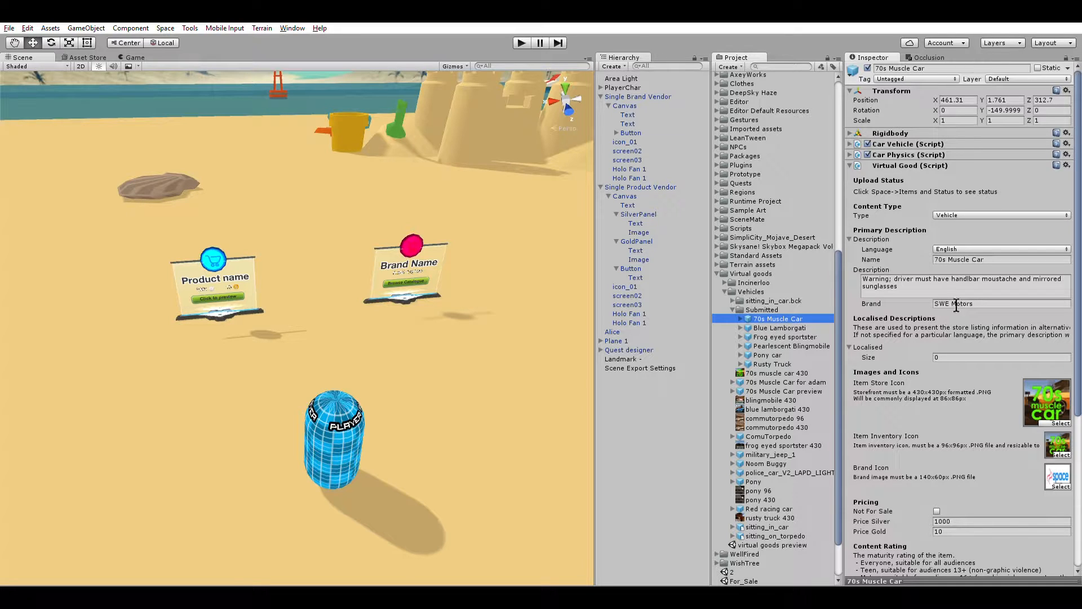
left_click(817, 328)
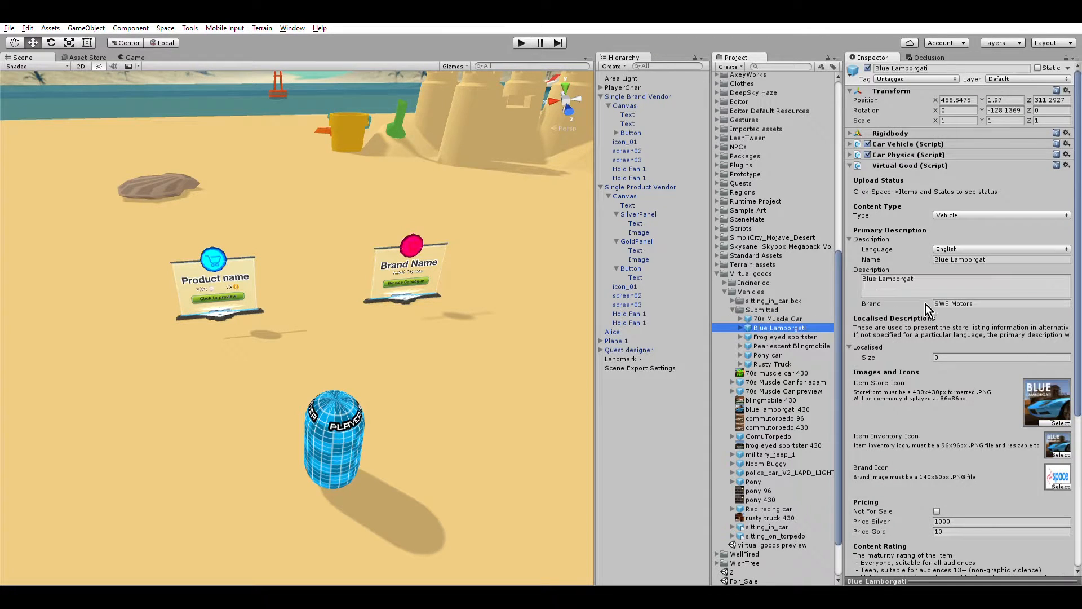
left_click(797, 337)
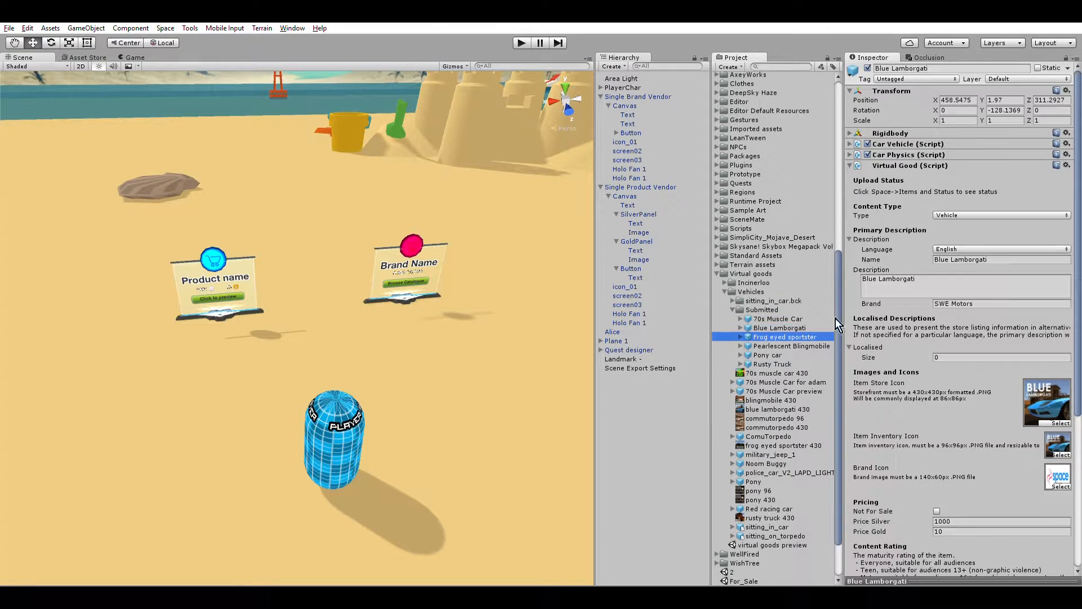
left_click(769, 345)
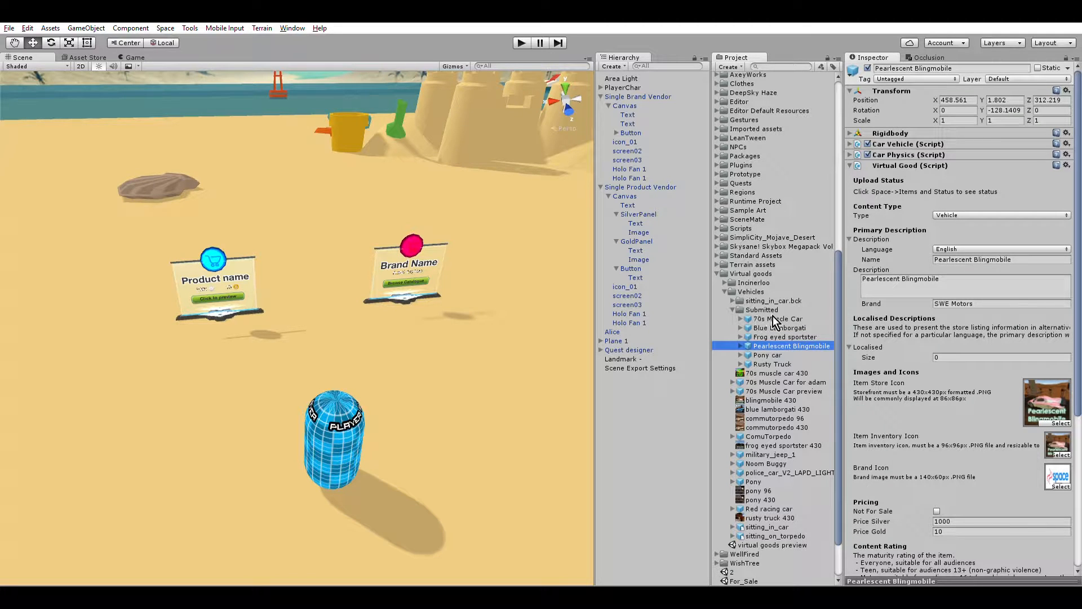
Check the 70s Muscle Car's Content Curator ID against the Curator ID field of the Single Product Vendor.
left_click(794, 319)
scroll(909, 360, "down", 10)
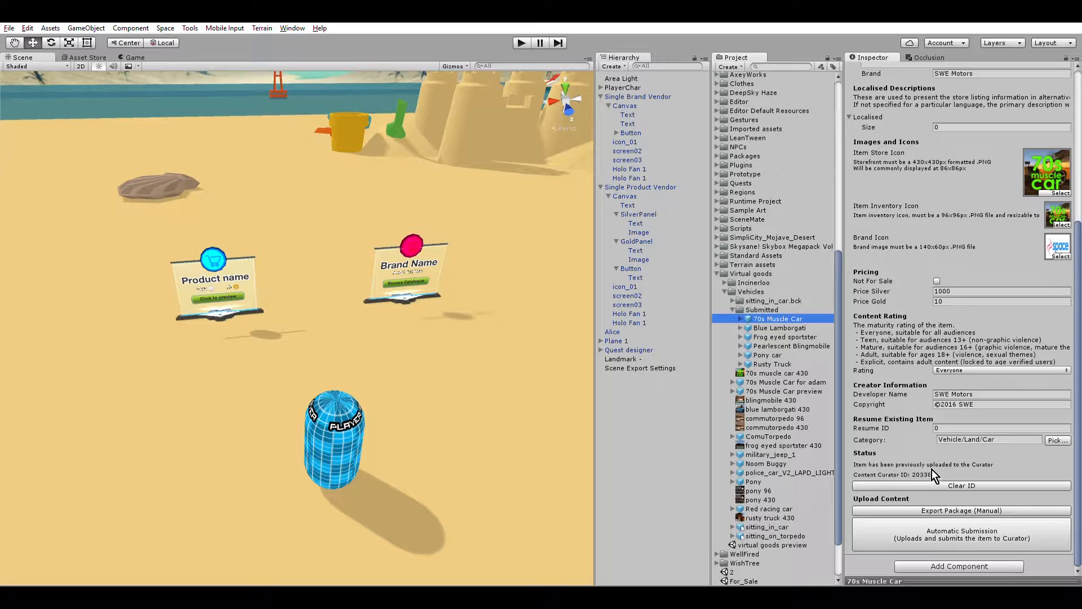
left_click(633, 187)
left_click(1008, 458)
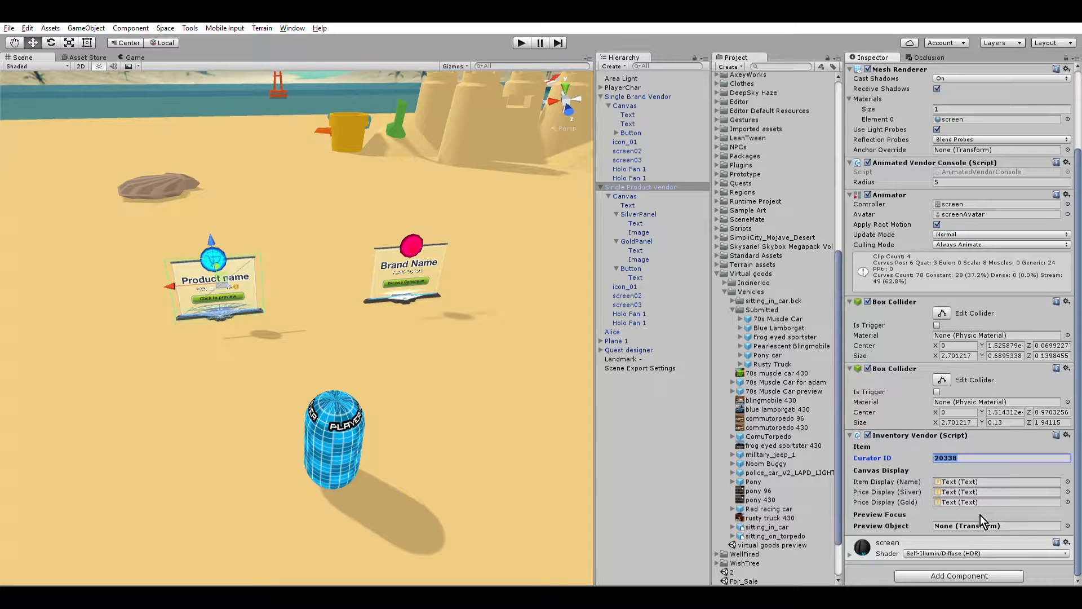
Review the 70s Muscle Car prefab's Virtual Good settings, upload status and Rigidbody component.
left_click(785, 314)
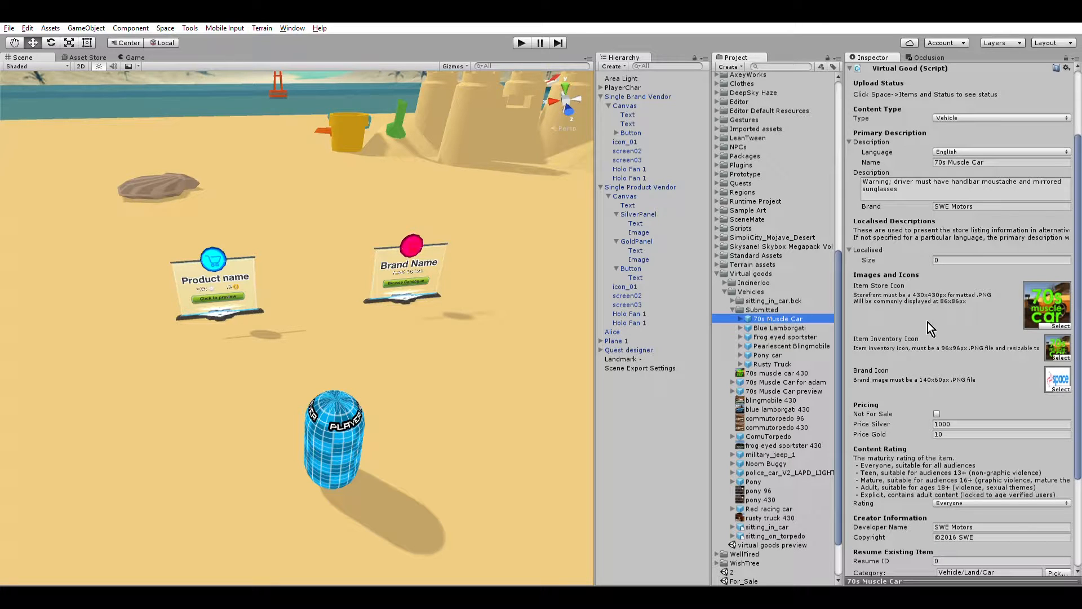
scroll(928, 316, "down", 3)
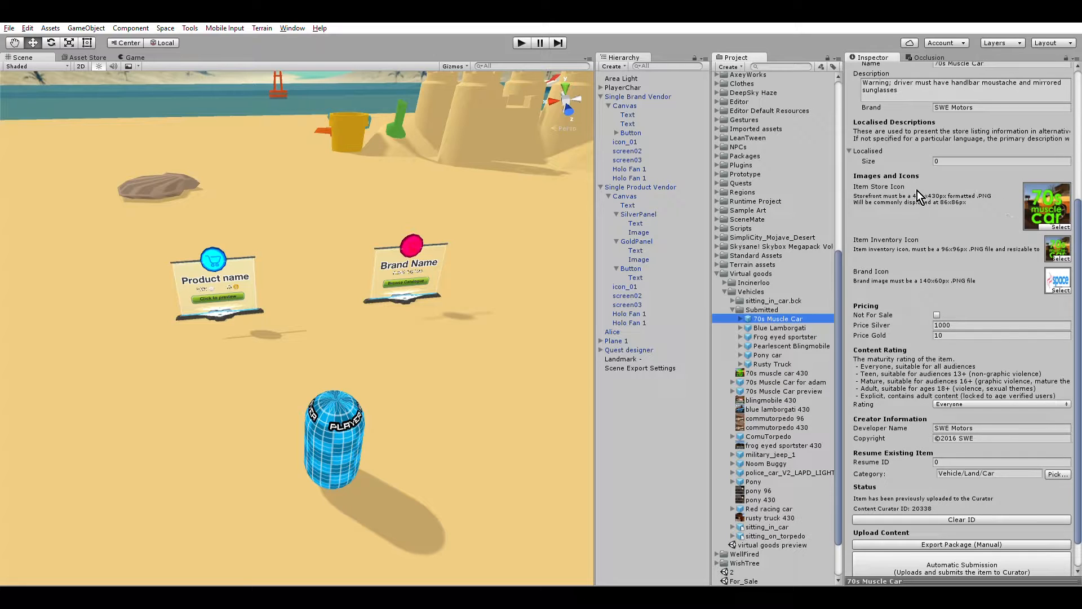
scroll(921, 394, "down", 1)
scroll(914, 371, "up", 7)
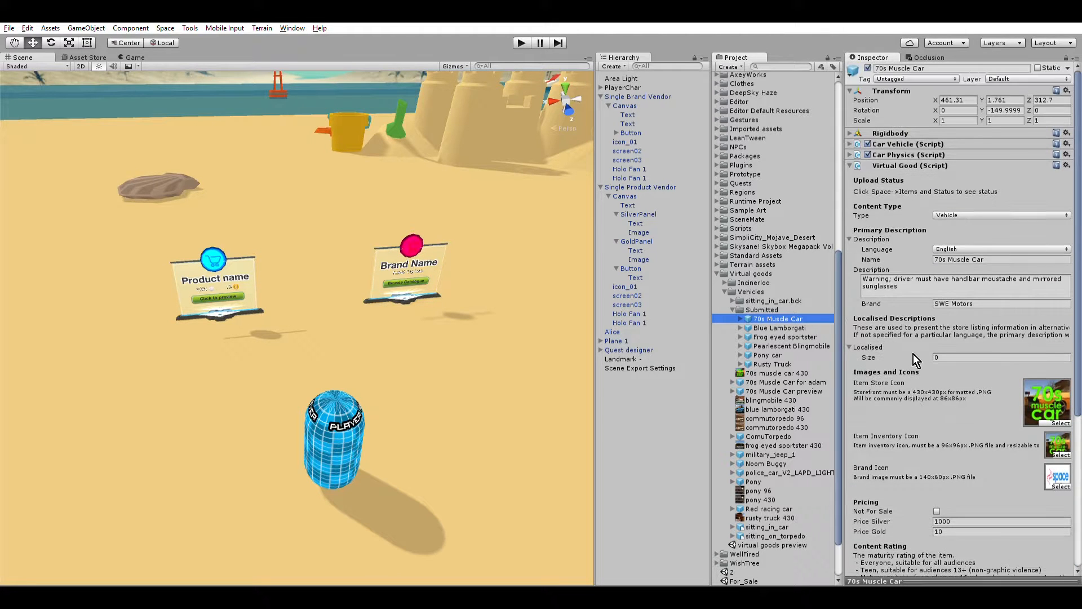
left_click(849, 132)
left_click(849, 131)
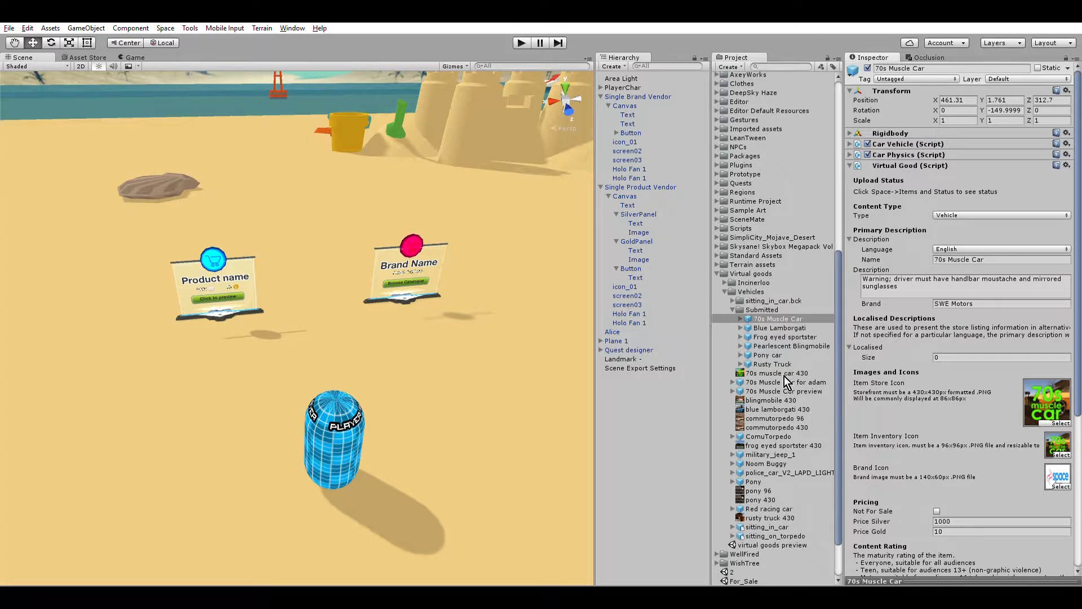
Place the 70s Muscle Car preview prefab on the sand in front of the product vendor and expand its child objects.
left_click(798, 390)
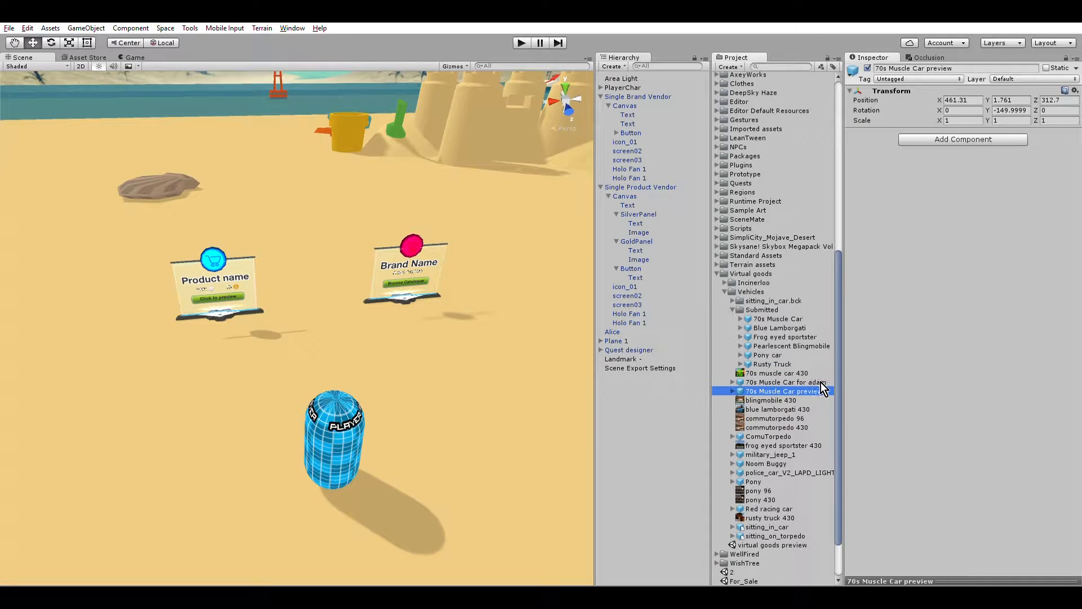
left_click_drag(818, 383, 213, 445)
scroll(212, 452, "down", 2)
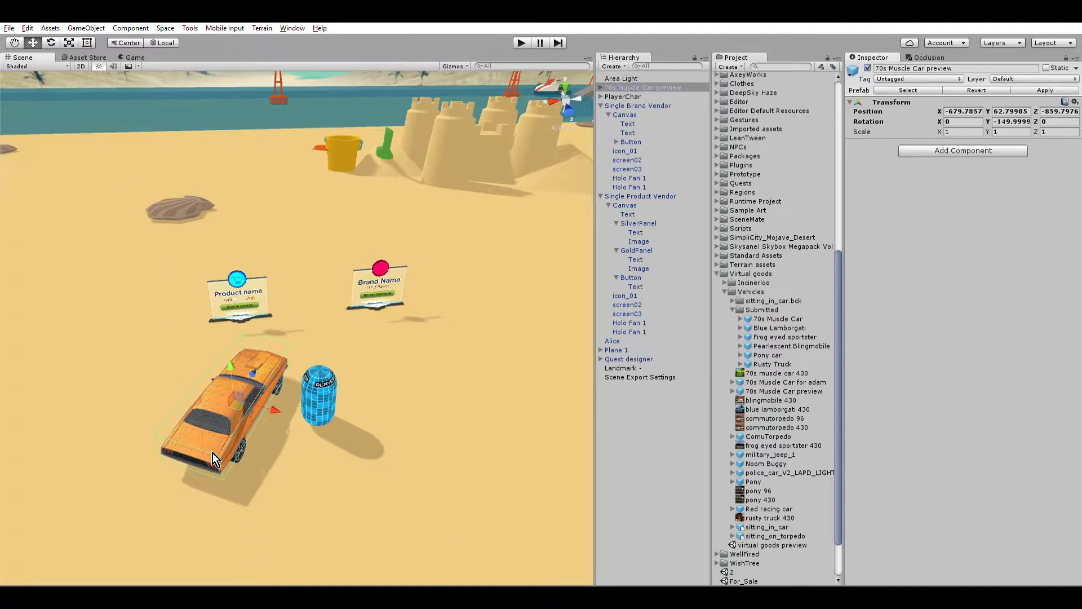
left_click(600, 87)
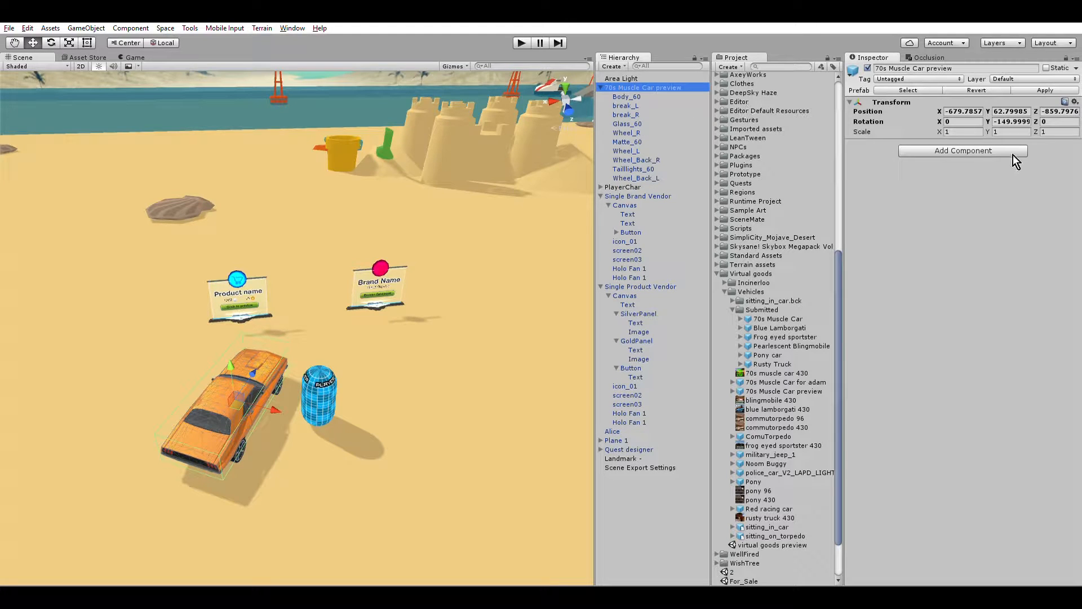
Review the Body_60 part of the 70s Muscle Car preview and move the whole preview object to position X 0, Y -200, Z 0.
left_click(628, 96)
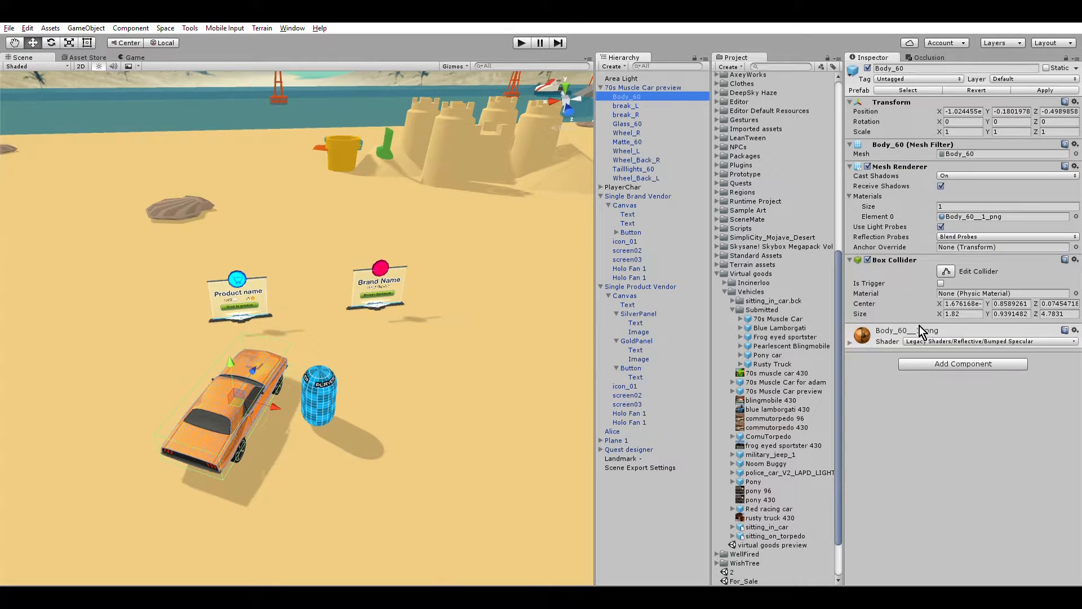
left_click(601, 87)
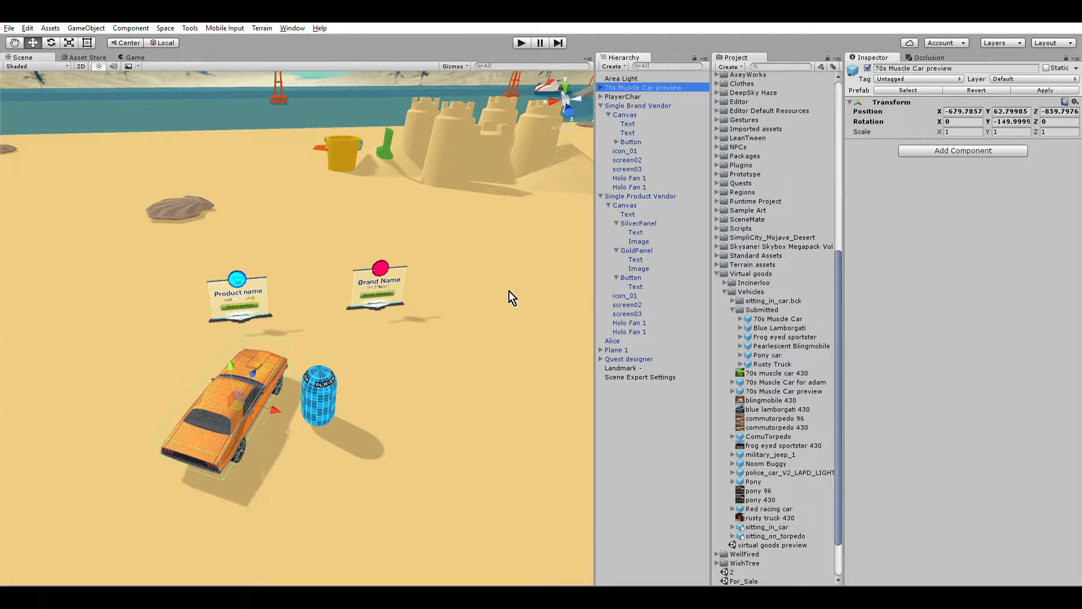
left_click(965, 111)
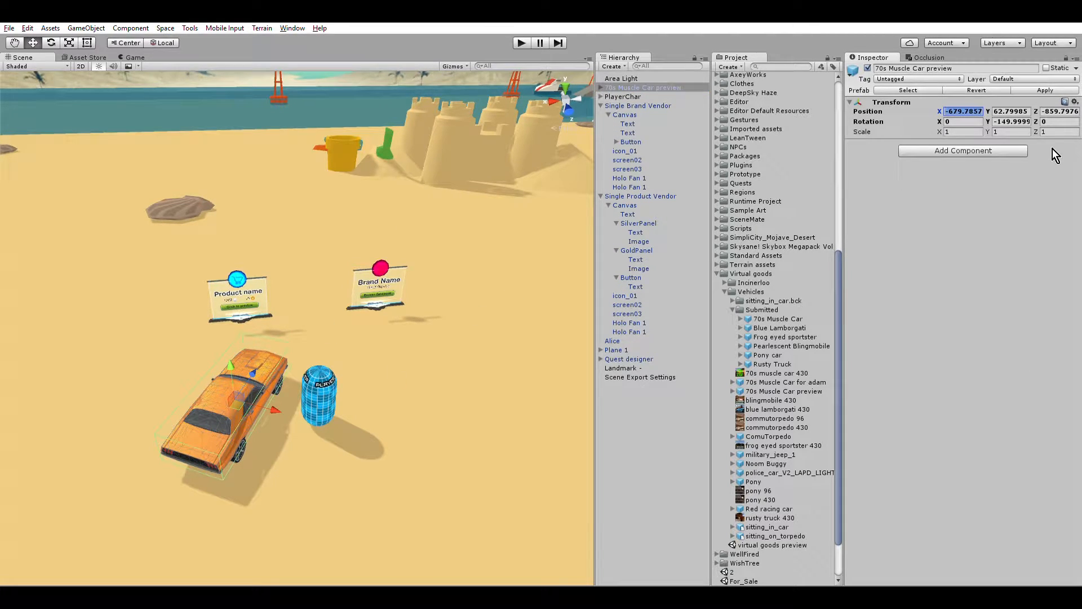
type("0")
key("Tab")
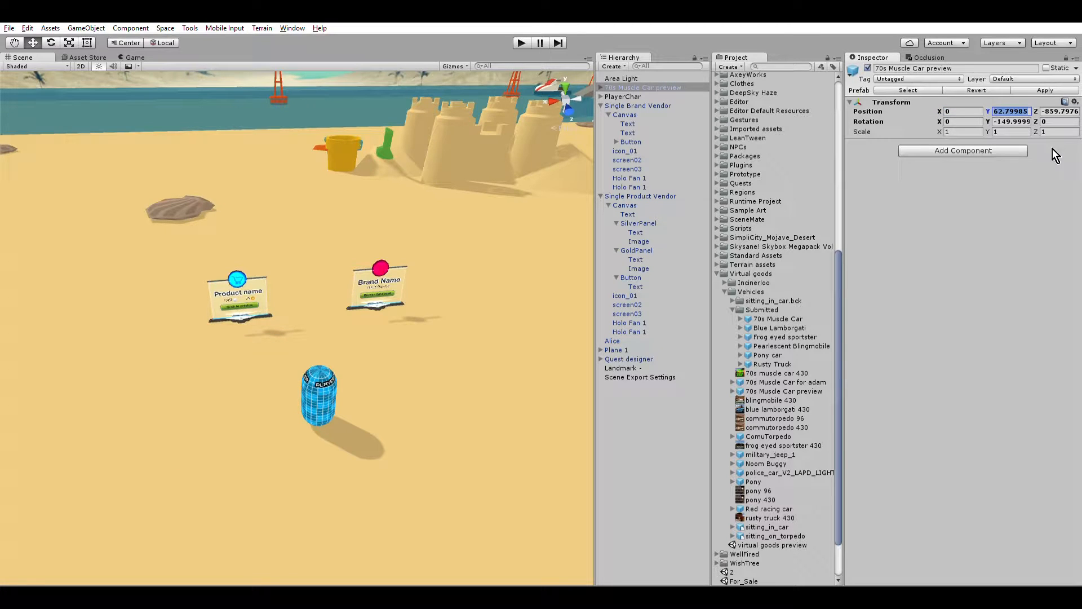
type("-200")
key("Tab")
type("0")
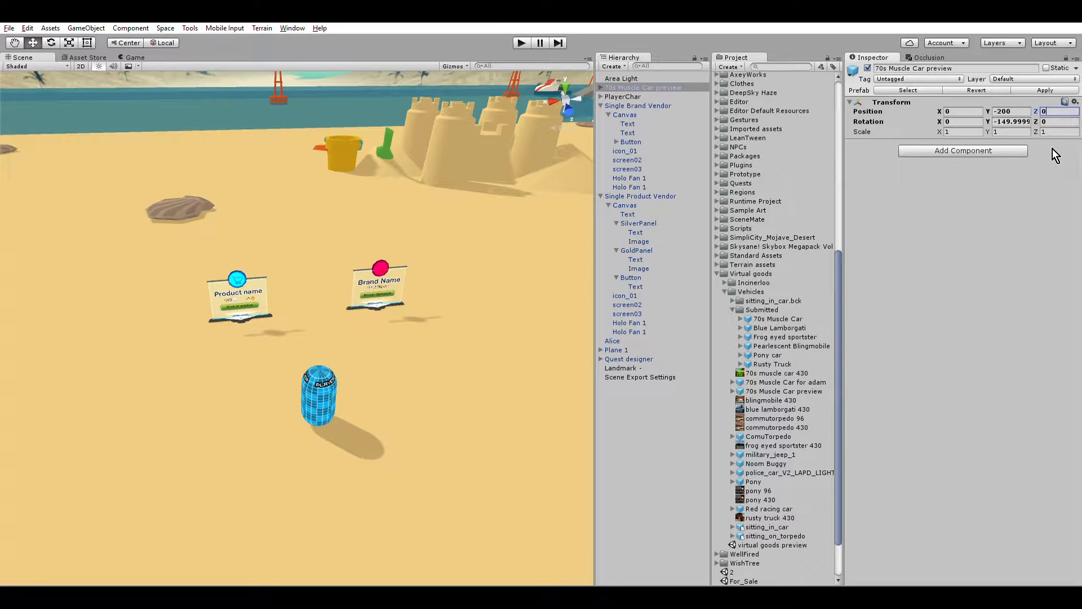
key("Tab")
key("f")
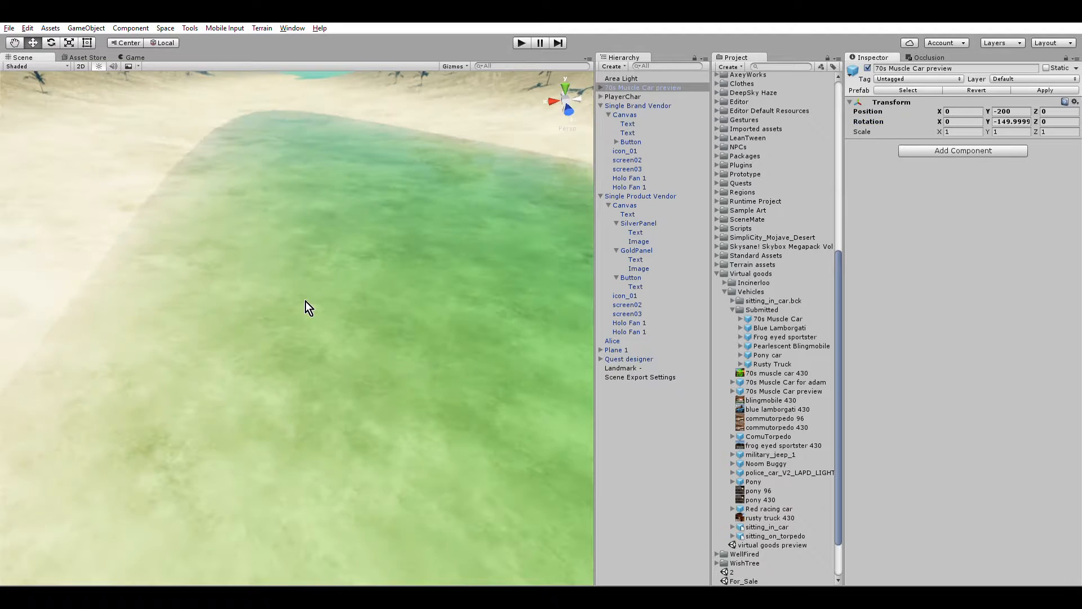
left_click_drag(305, 301, 420, 243, "alt")
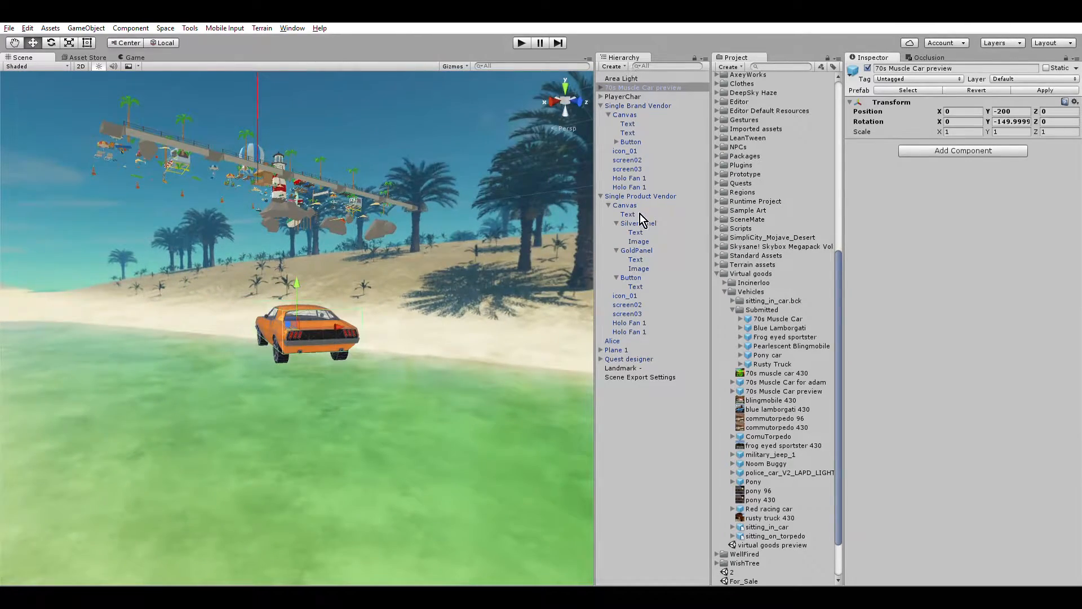
Assign the 70s Muscle Car preview as the Preview Object in the Single Product Vendor's Inventory Vendor script.
left_click(641, 196)
key("f")
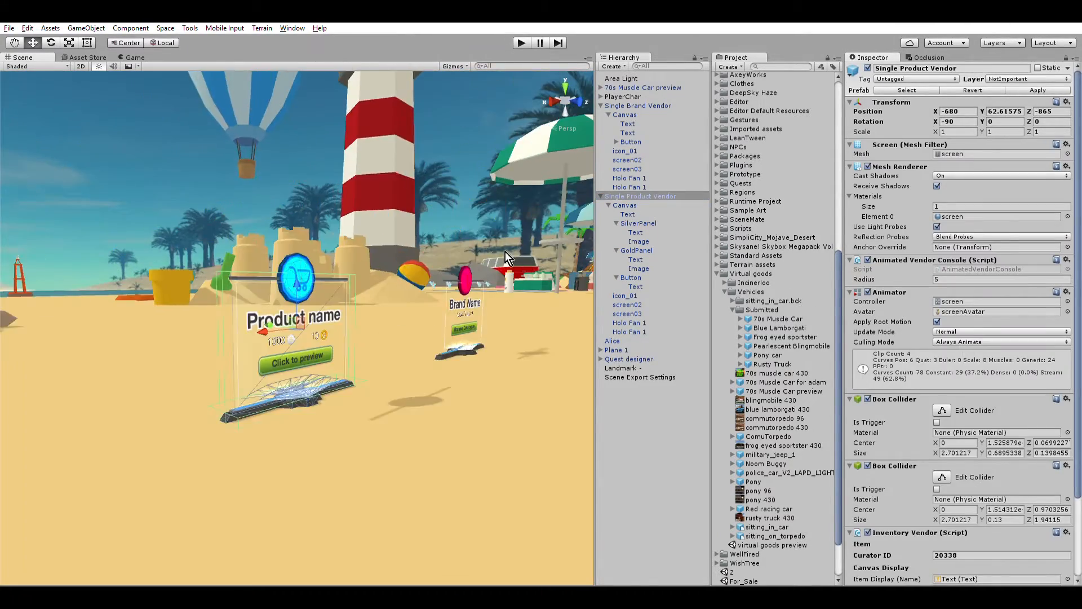
left_click_drag(505, 251, 381, 438, "alt")
scroll(381, 438, "down", 2)
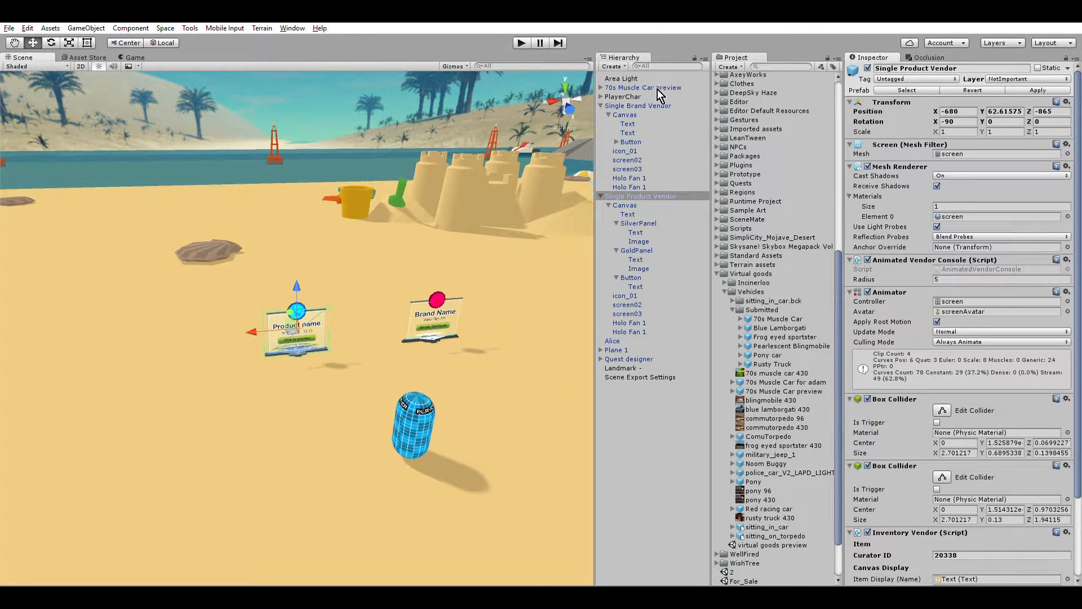
left_click_drag(634, 77, 956, 519)
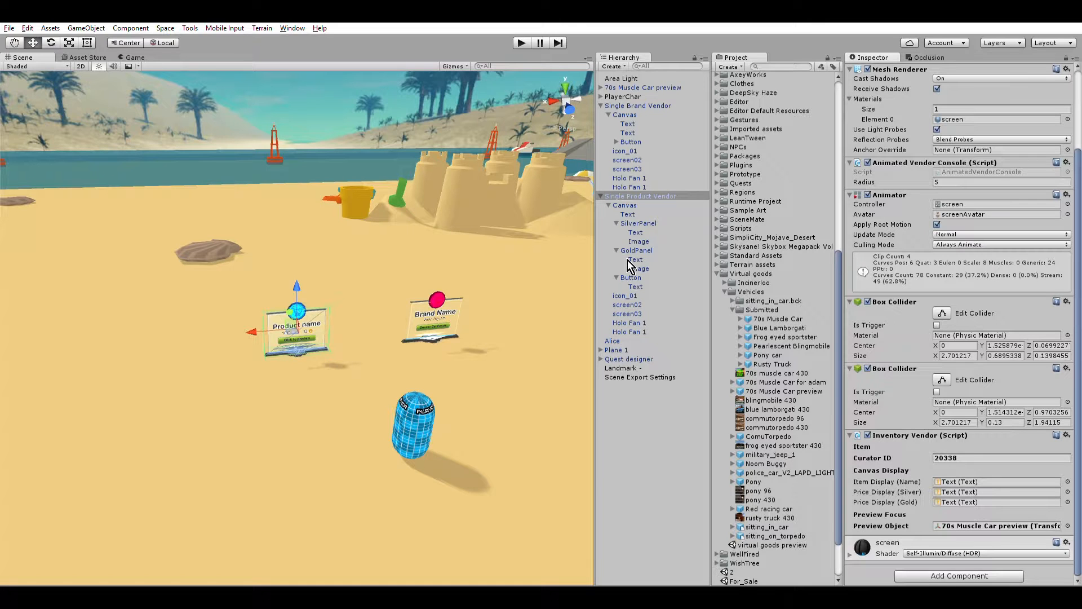
Test the product vendor in play mode by walking up to it, previewing the 70s Muscle Car and rotating it right.
left_click(520, 40)
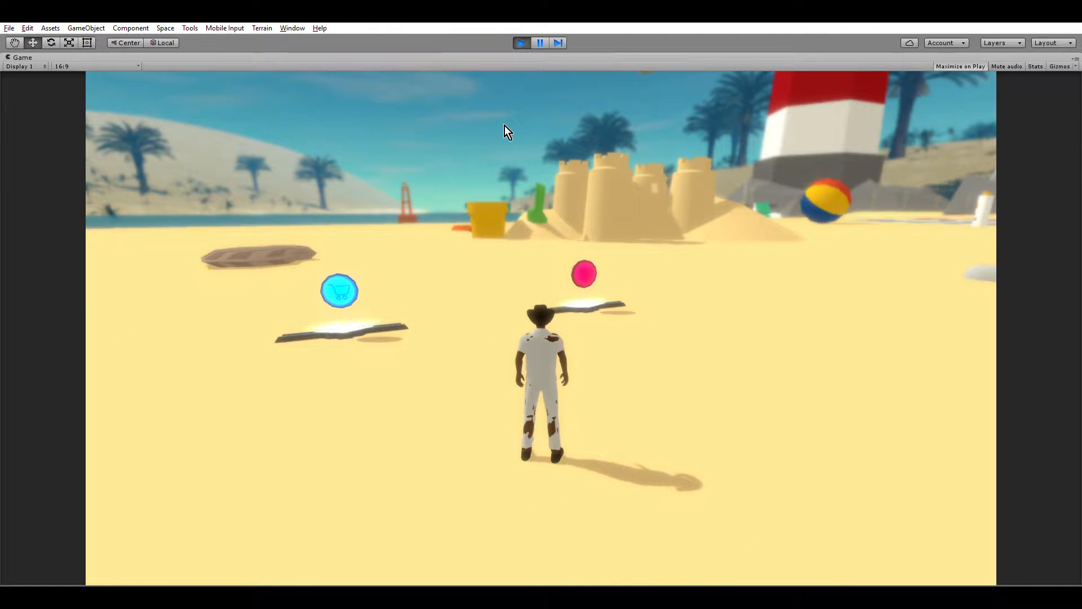
key("a")
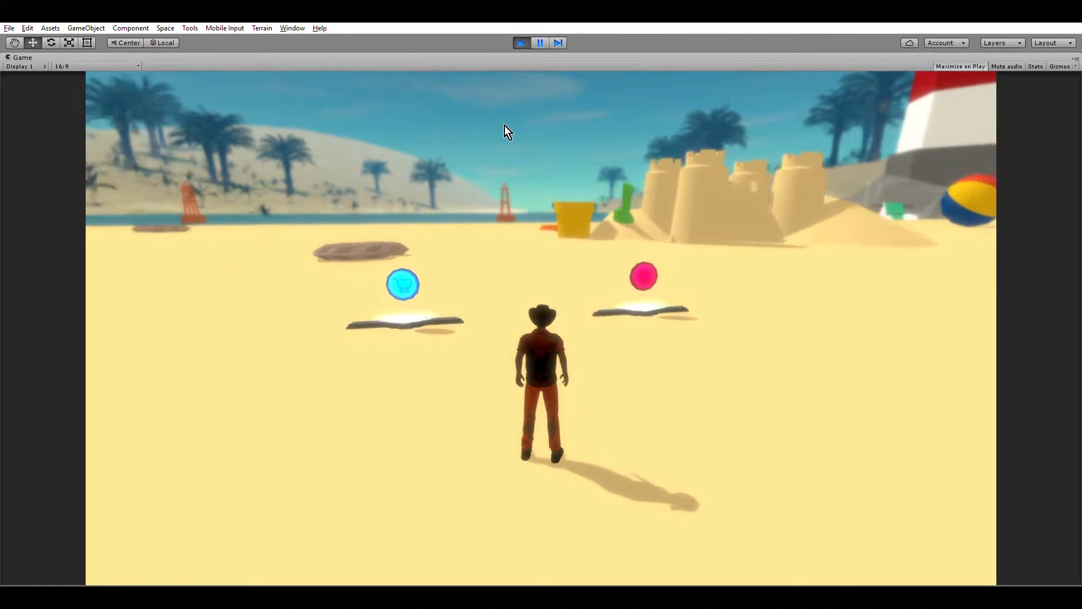
key("w")
key("a")
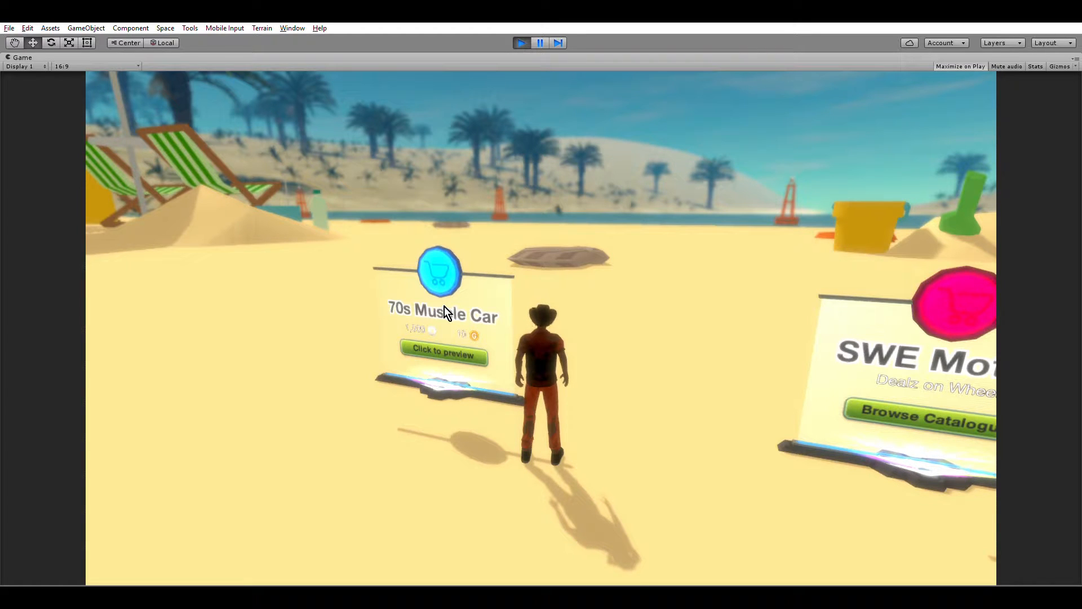
left_click(443, 350)
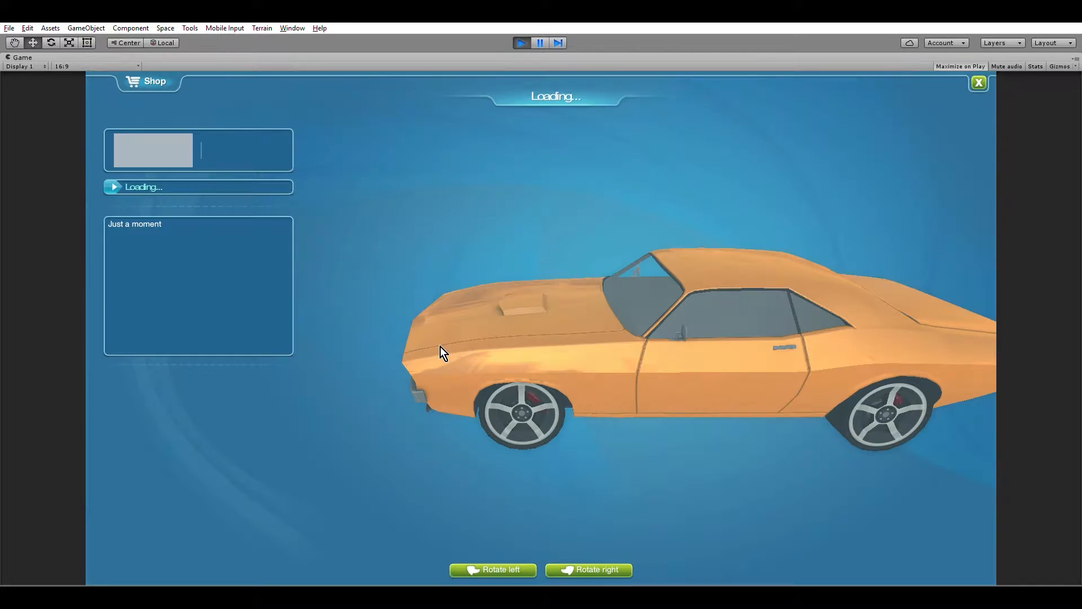
left_click(577, 563)
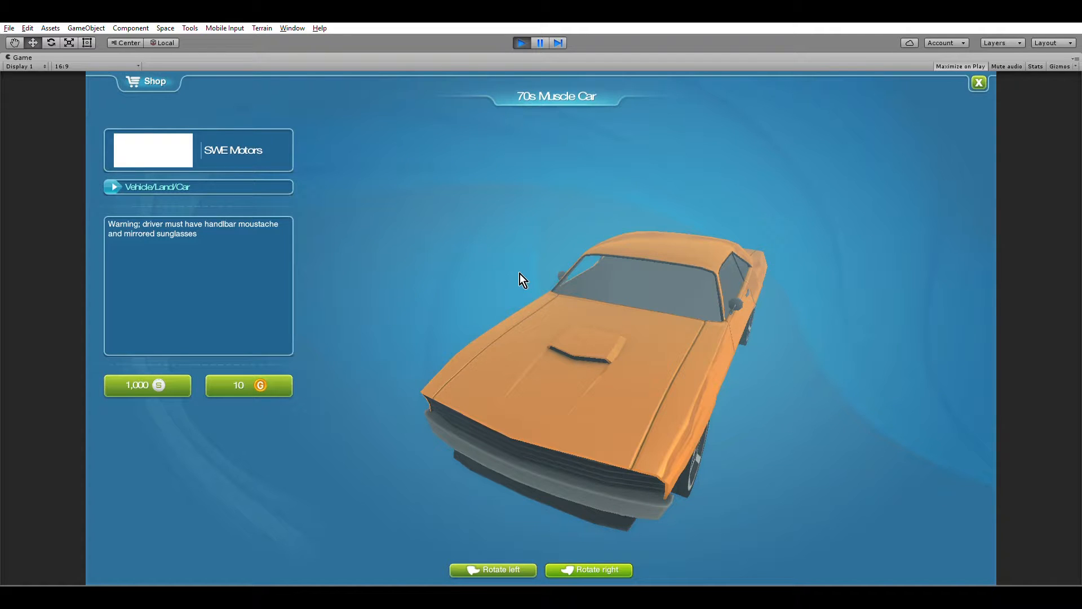
left_click(520, 36)
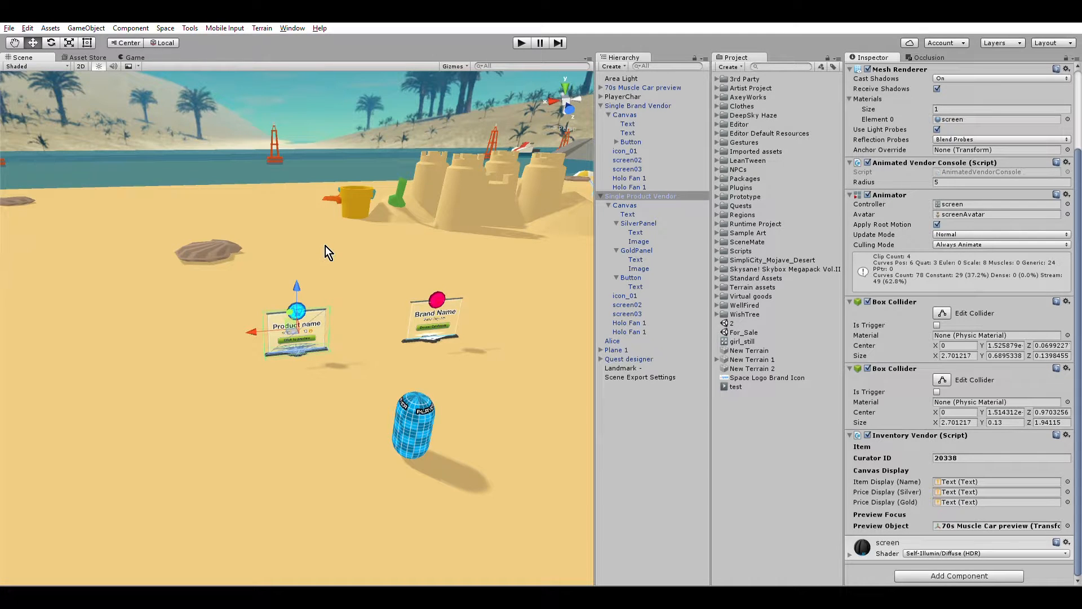
Check the Single Brand Vendor's Brand field and expand the Submitted folder under Virtual goods > Vehicles for comparison.
left_click(658, 102)
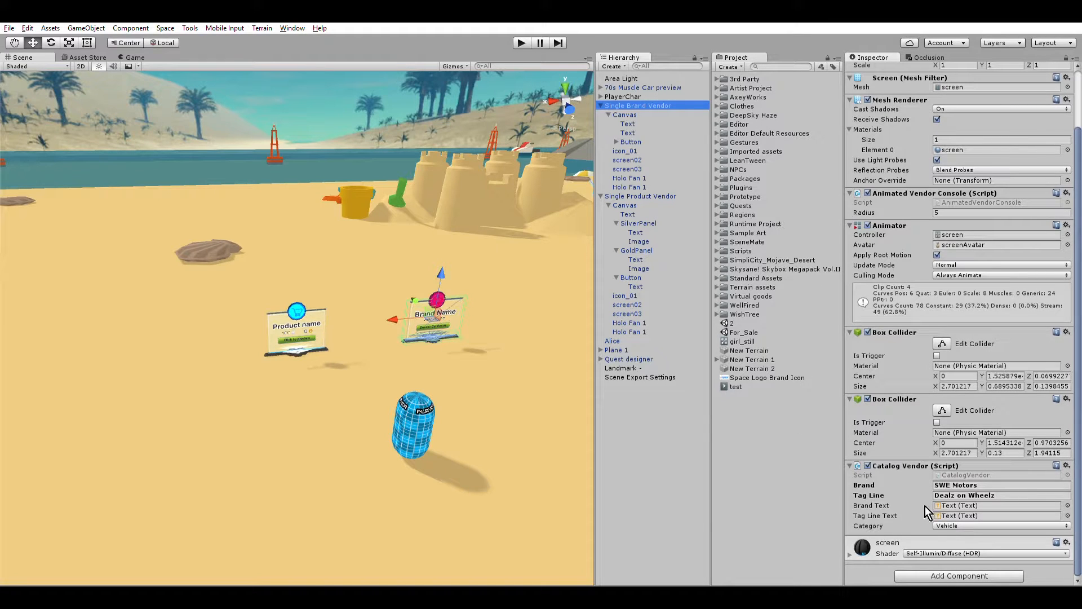
left_click(940, 484)
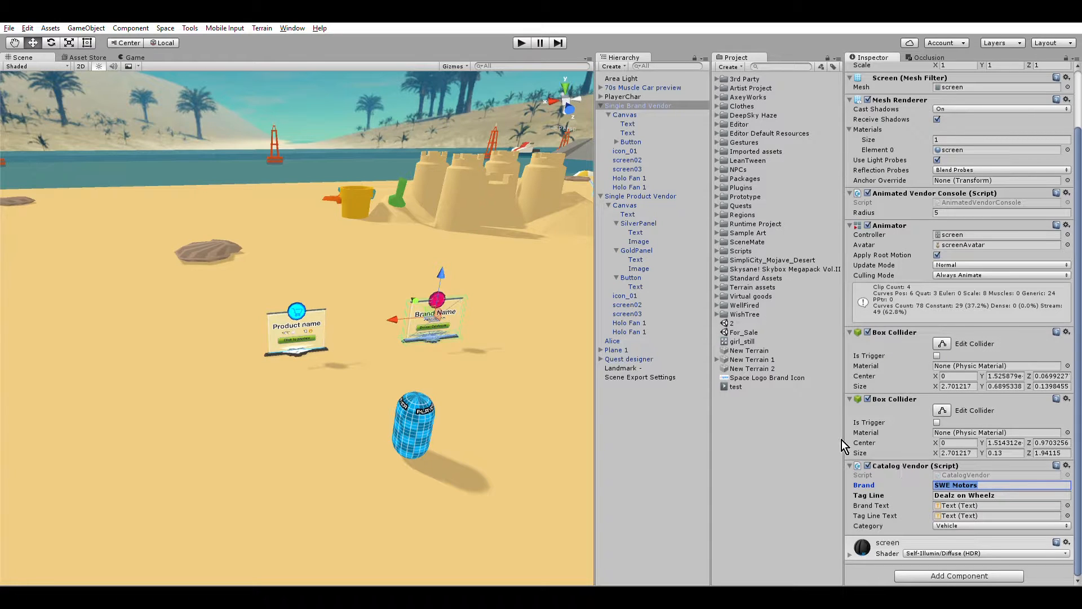
left_click(718, 295)
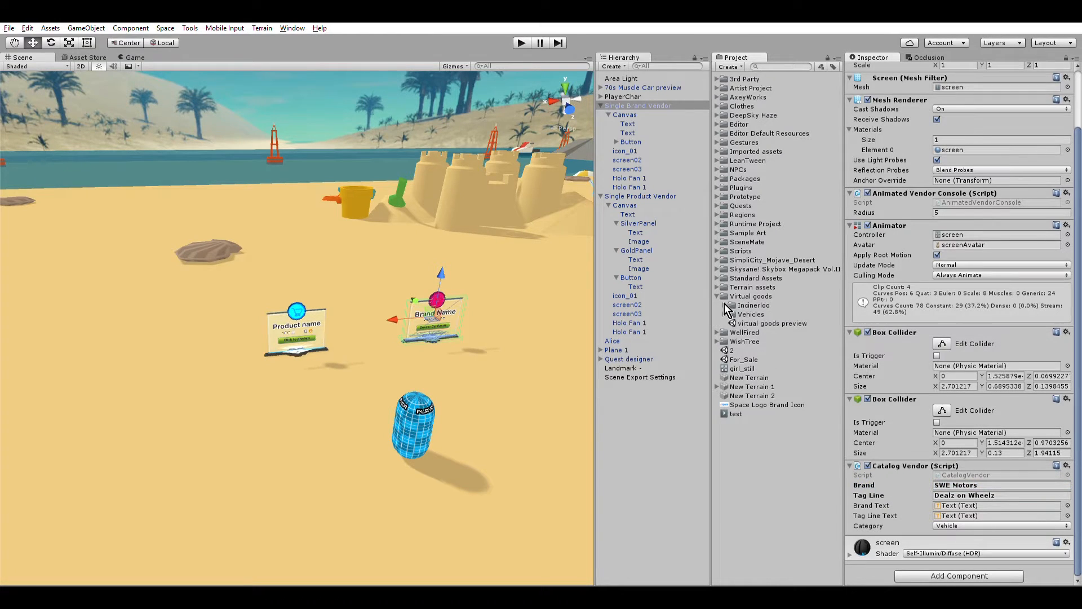
left_click(725, 314)
left_click(733, 332)
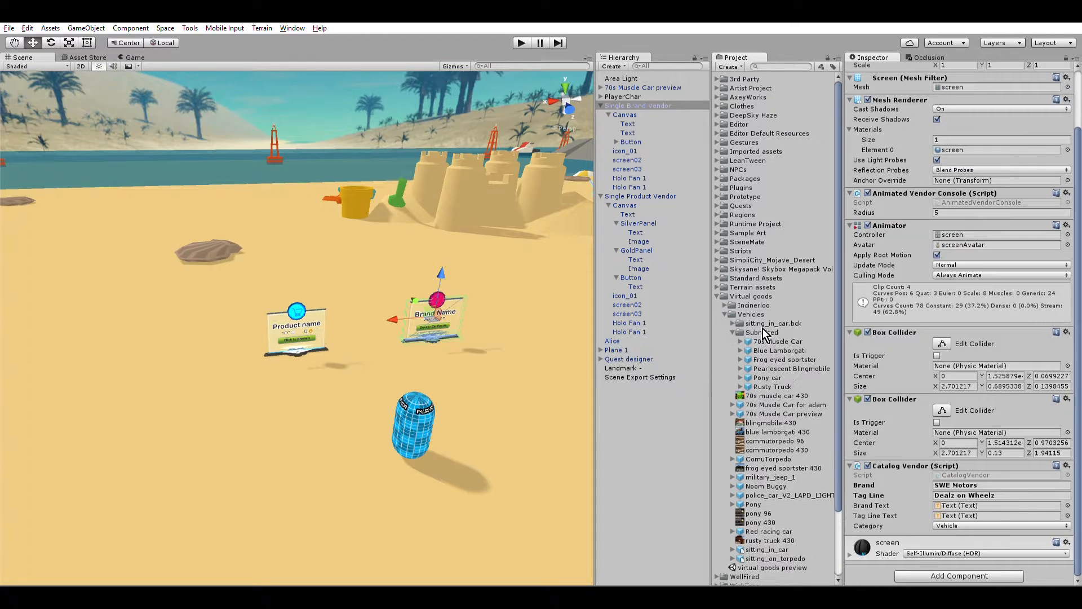
Review the Brand entries in the Virtual Good descriptions of the submitted cars, from 70s Muscle Car to Rusty Truck.
left_click(768, 342)
left_click(769, 350)
left_click(770, 359)
key("Down")
key("Down")
key("Down")
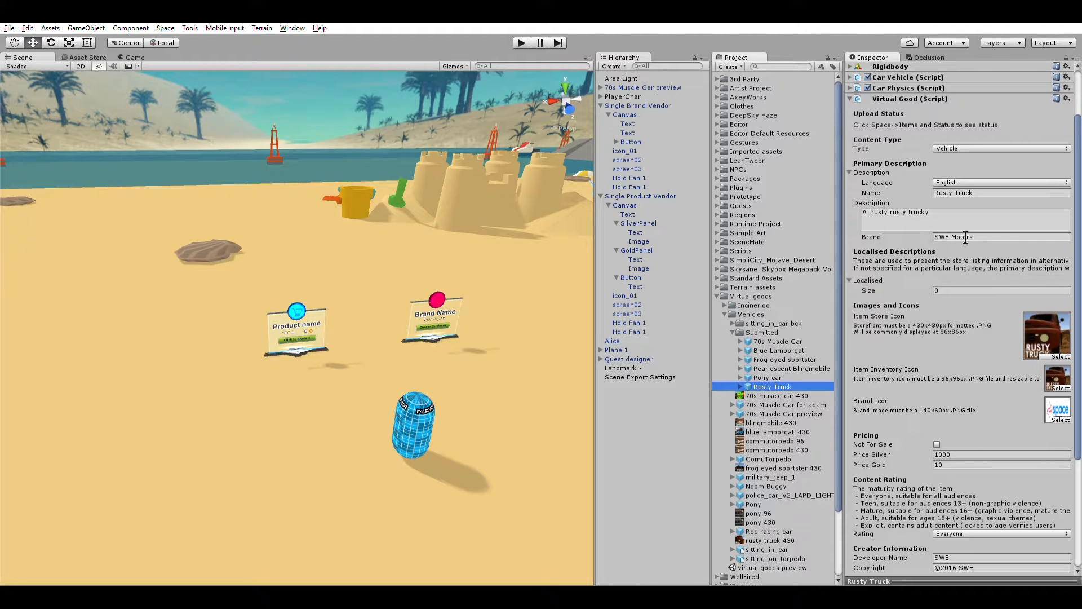
key("Up")
key("Up")
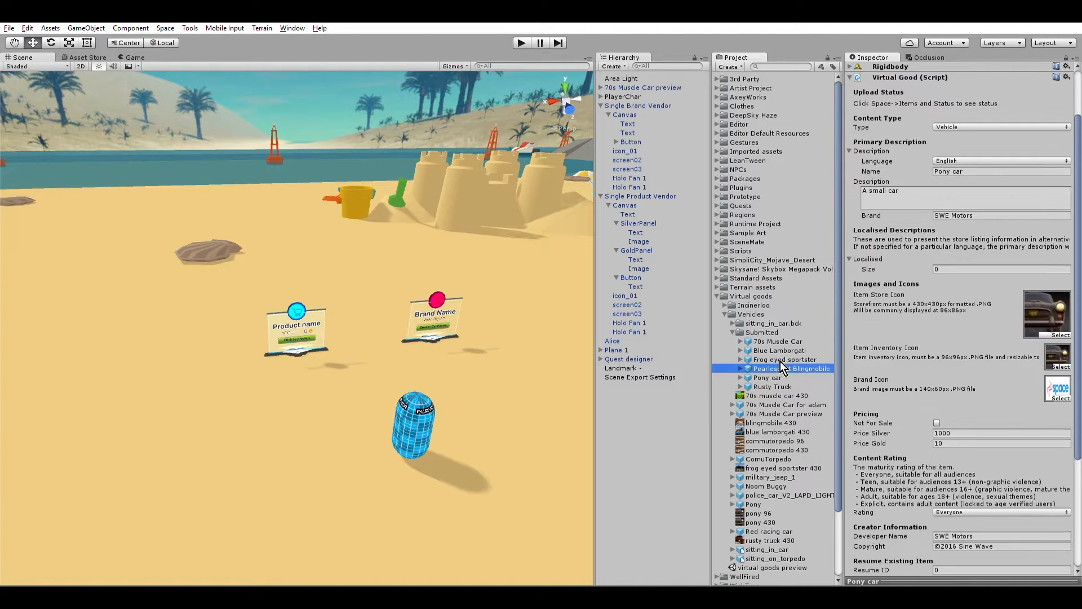
Check the category and curator upload status of the Frog eyed sportster and the Pony car.
key("Up")
scroll(915, 446, "down", 5)
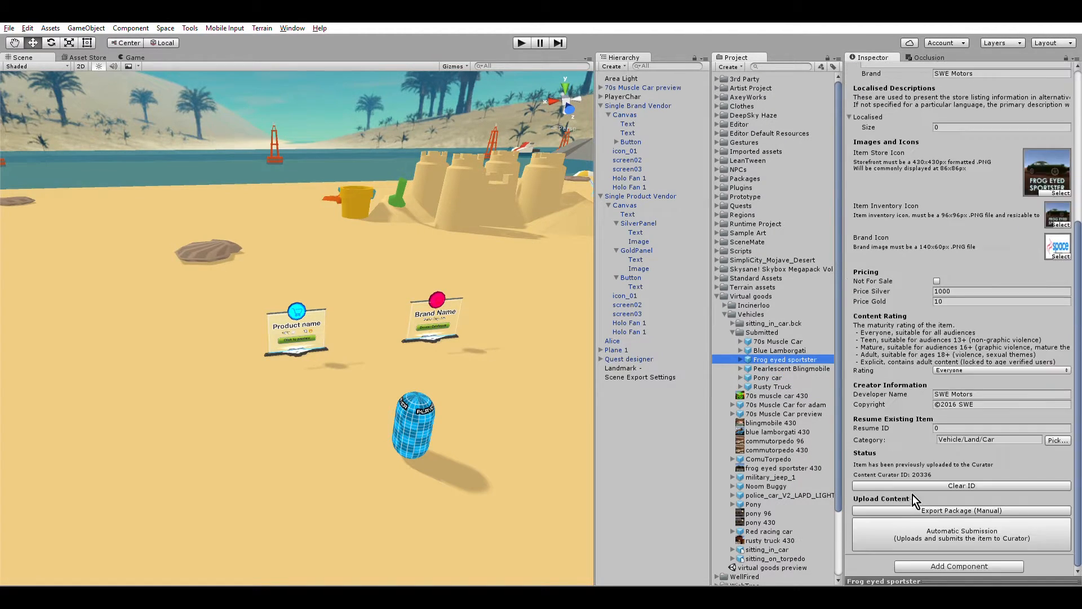
key("Down")
key("Down")
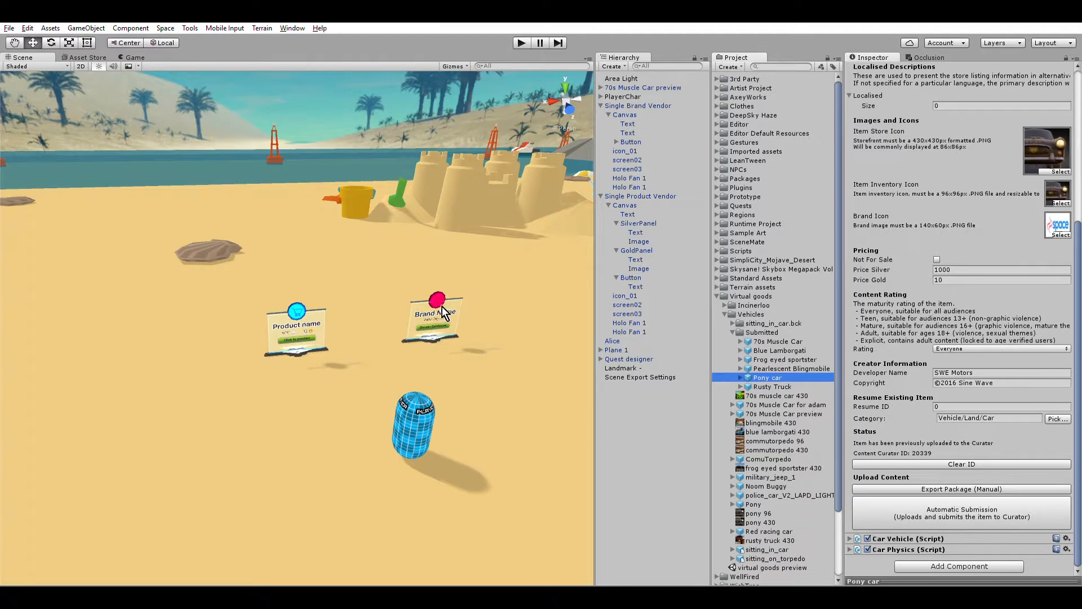
Collapse the Submitted folder and review the Brand, Tag Line and Category settings of the Single Brand Vendor's Catalog Vendor script.
left_click(734, 332)
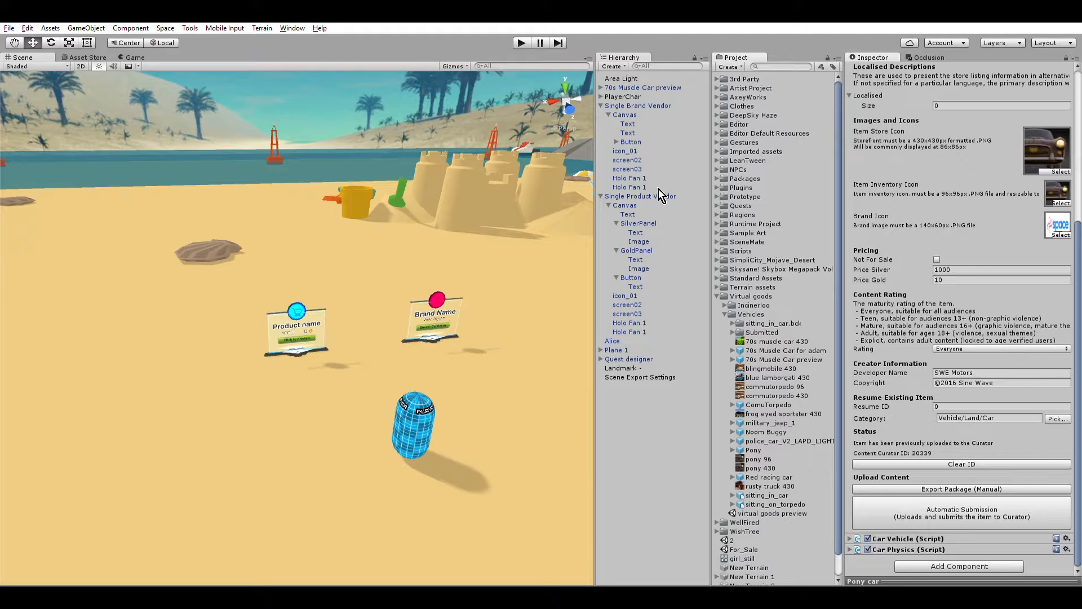
left_click(638, 104)
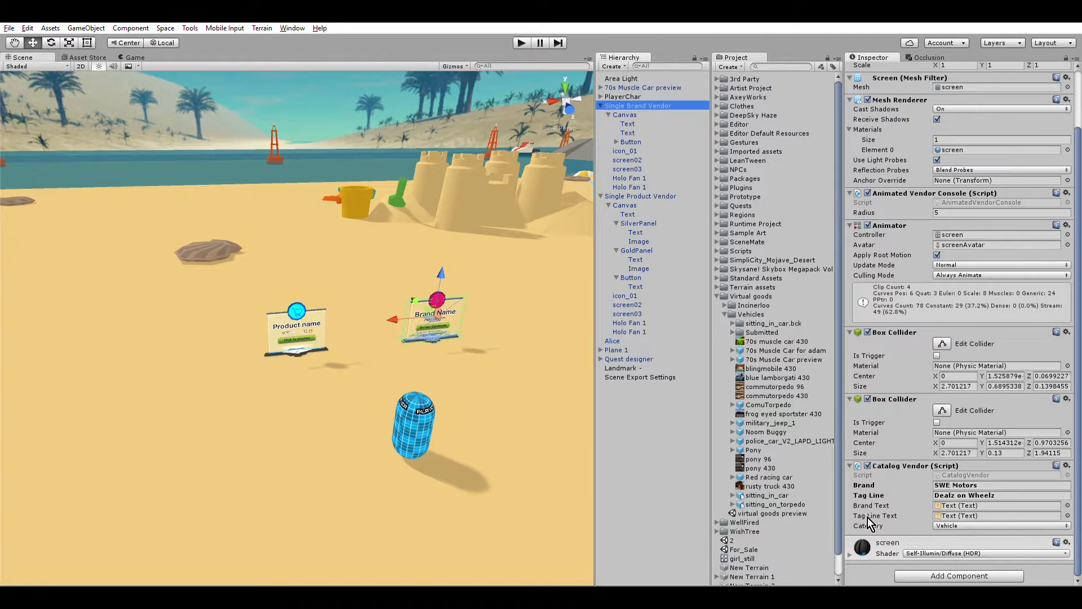
left_click(985, 488)
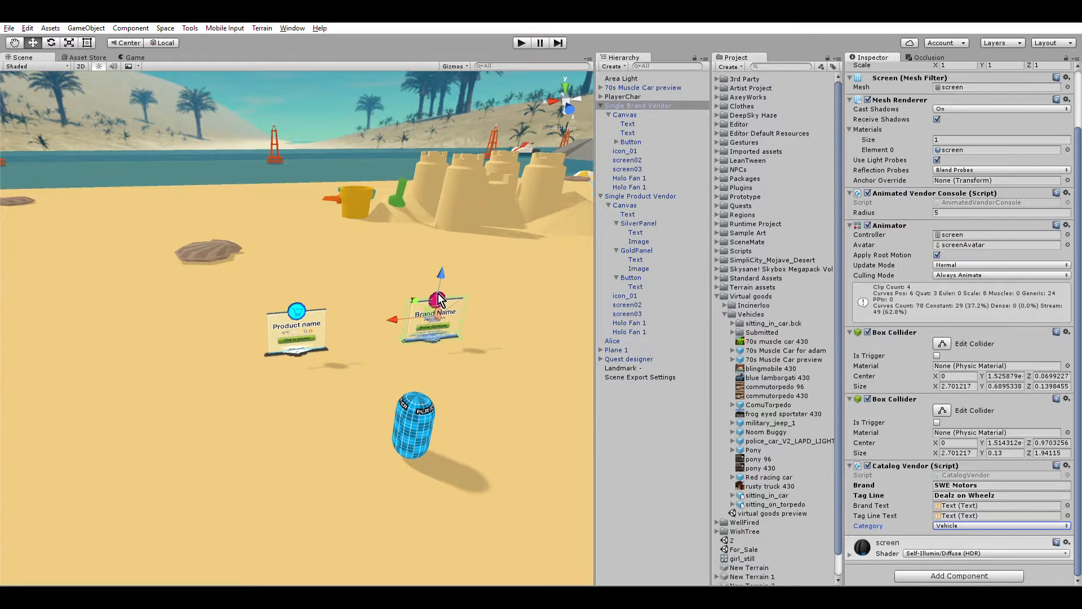
Test the brand vendor in play mode by walking up to it and browsing the SWE Motors catalogue, and end the test.
left_click(519, 42)
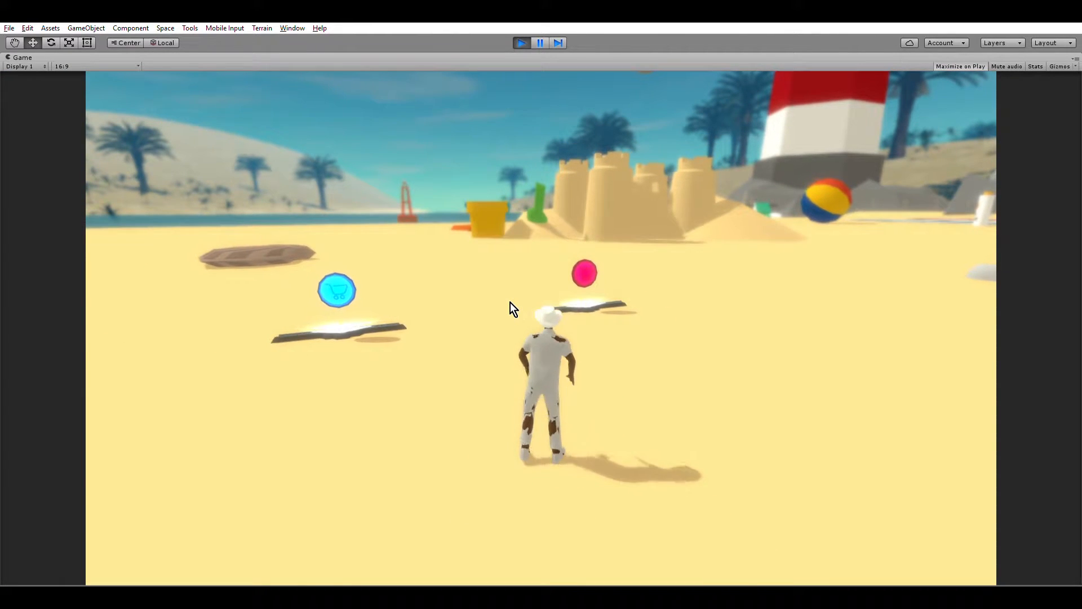
key("d")
key("w")
left_click(509, 316)
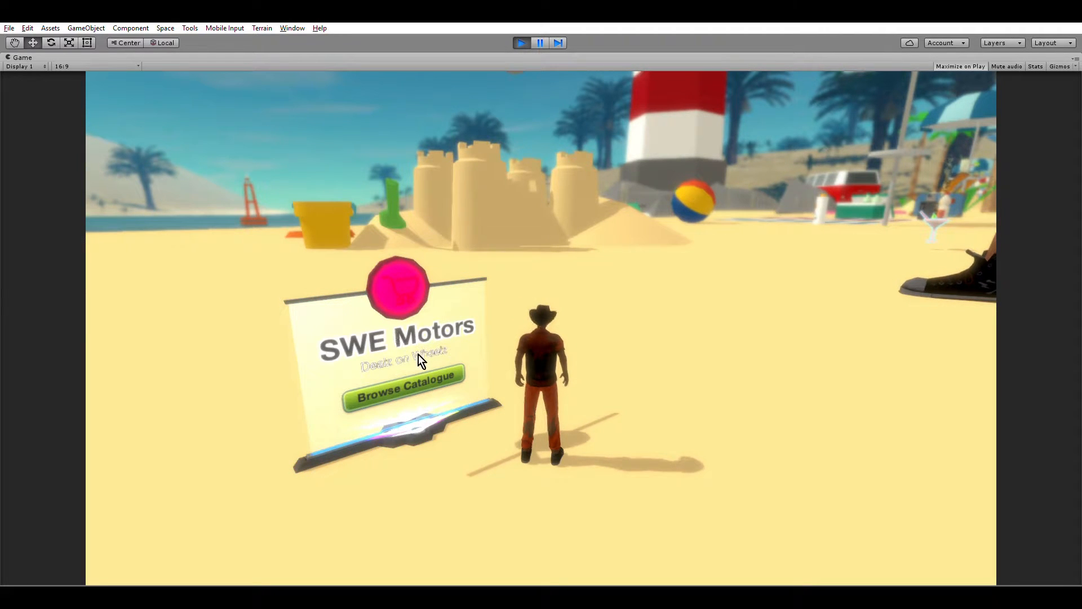
left_click(414, 379)
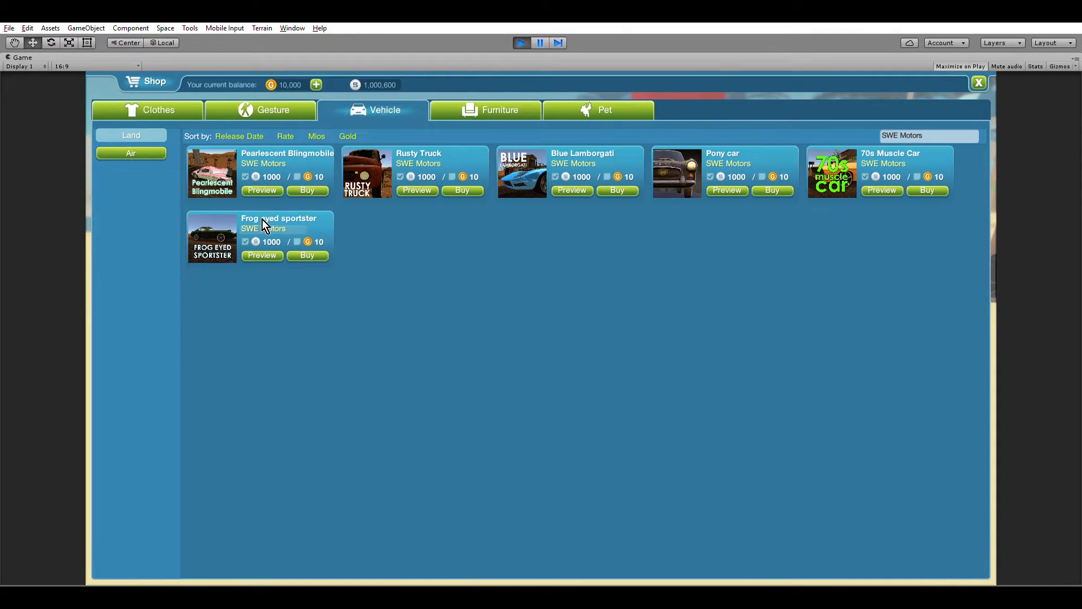
left_click(979, 85)
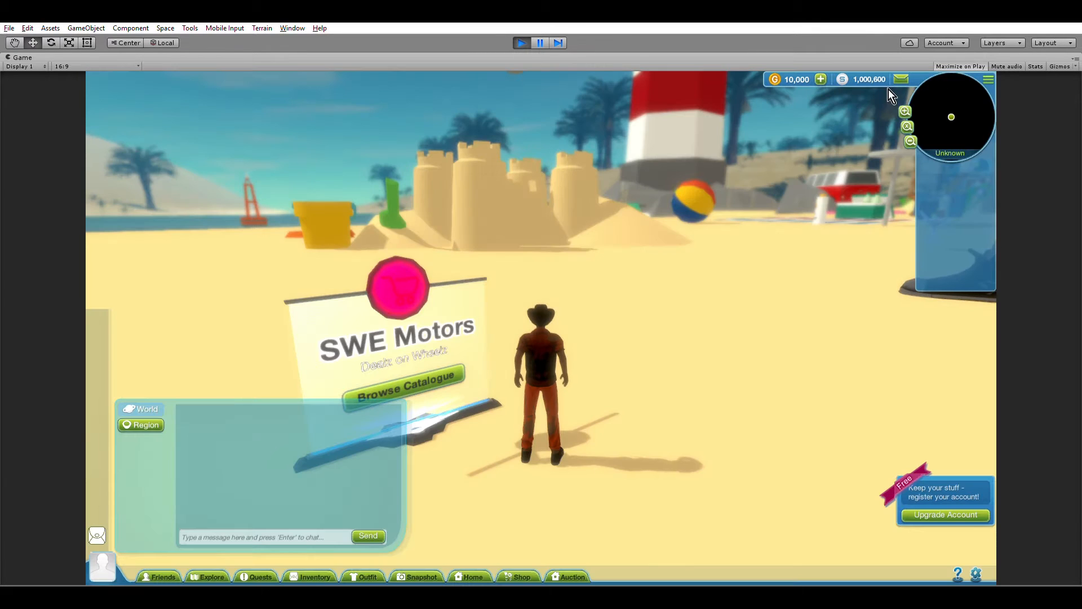
left_click(522, 43)
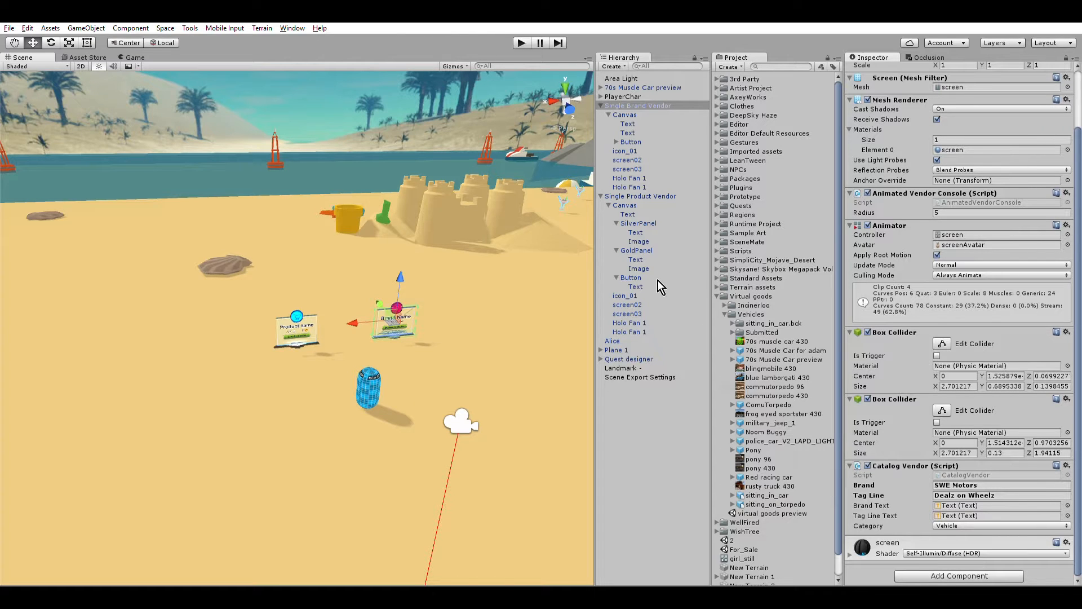
Review the Scene Export Settings from the Virtual Good description to the submission options and open the region's Creator link in the browser.
left_click(638, 375)
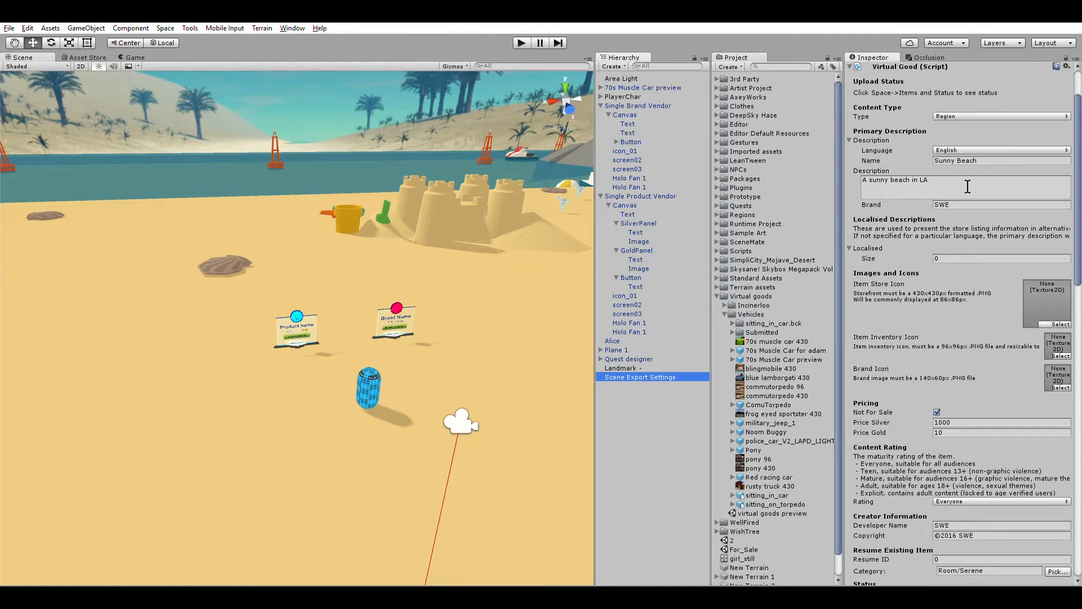
scroll(968, 230, "down", 5)
scroll(968, 230, "down", 7)
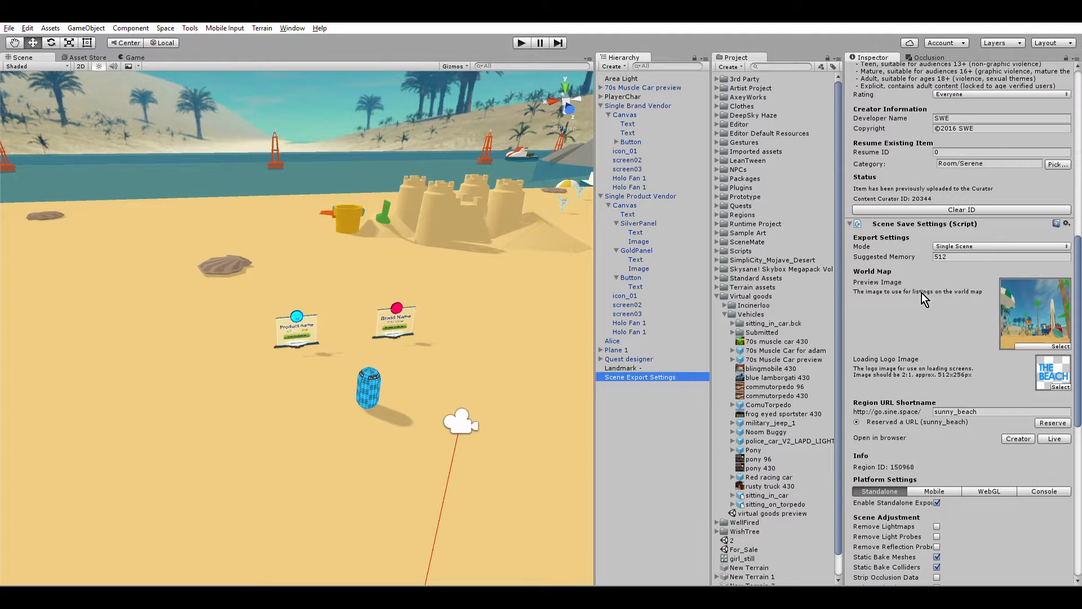
scroll(922, 334, "down", 3)
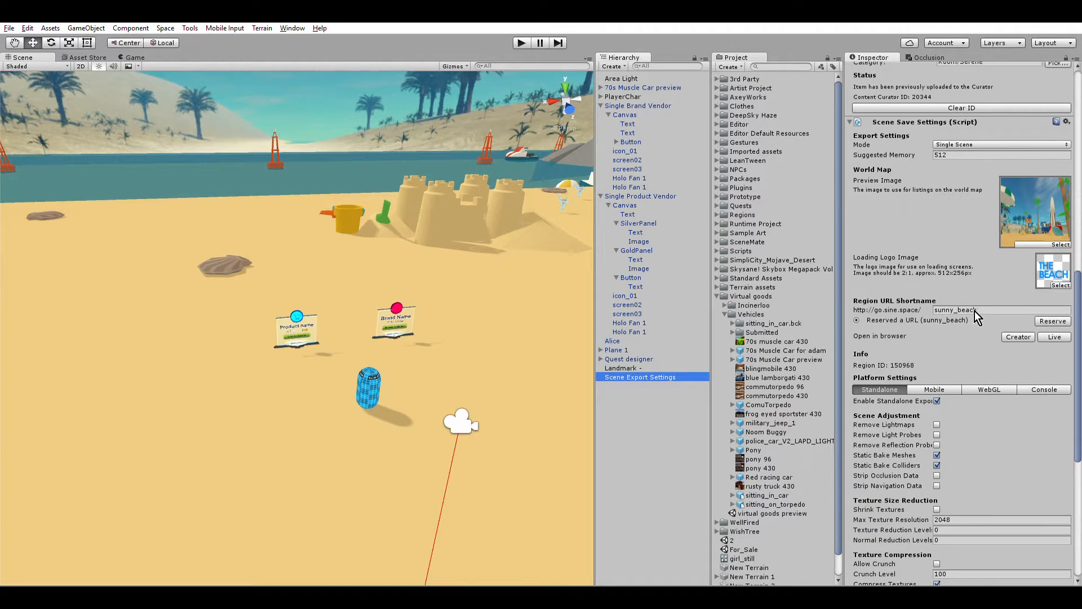
scroll(933, 338, "down", 10)
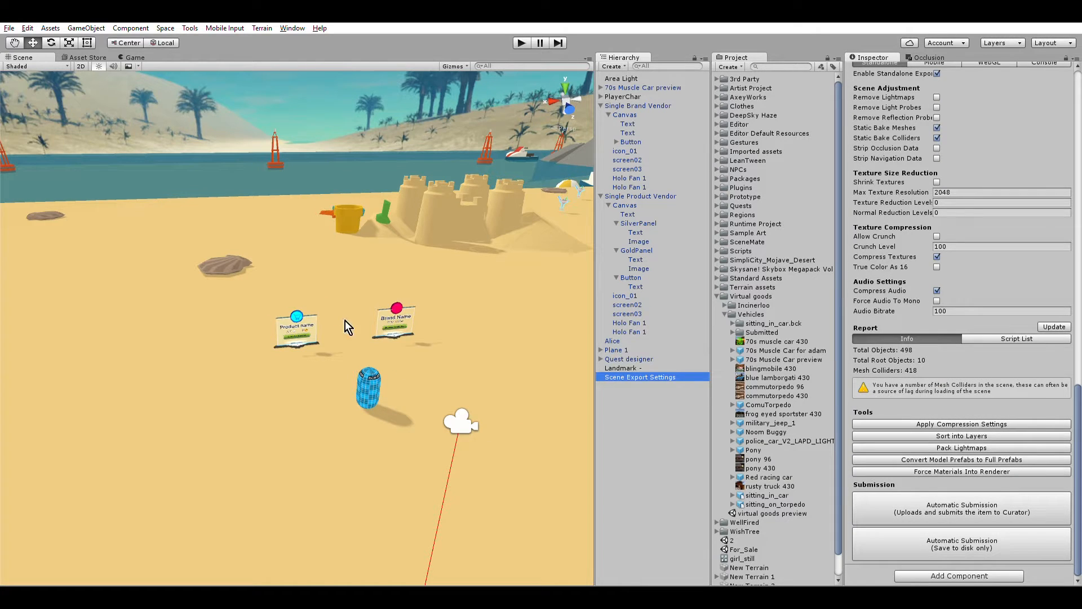
scroll(973, 356, "up", 8)
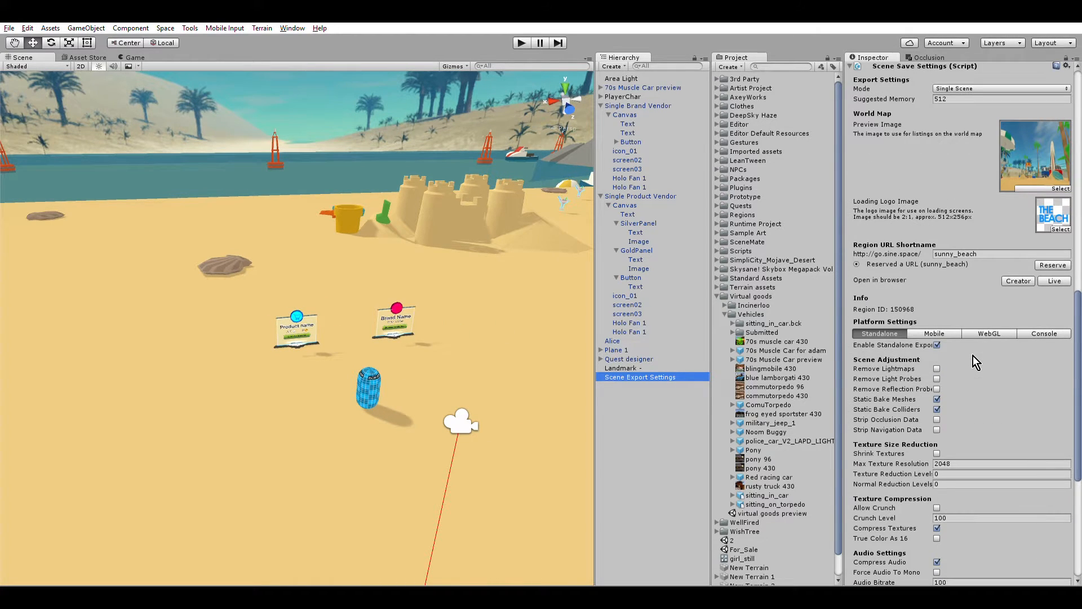
left_click(1017, 277)
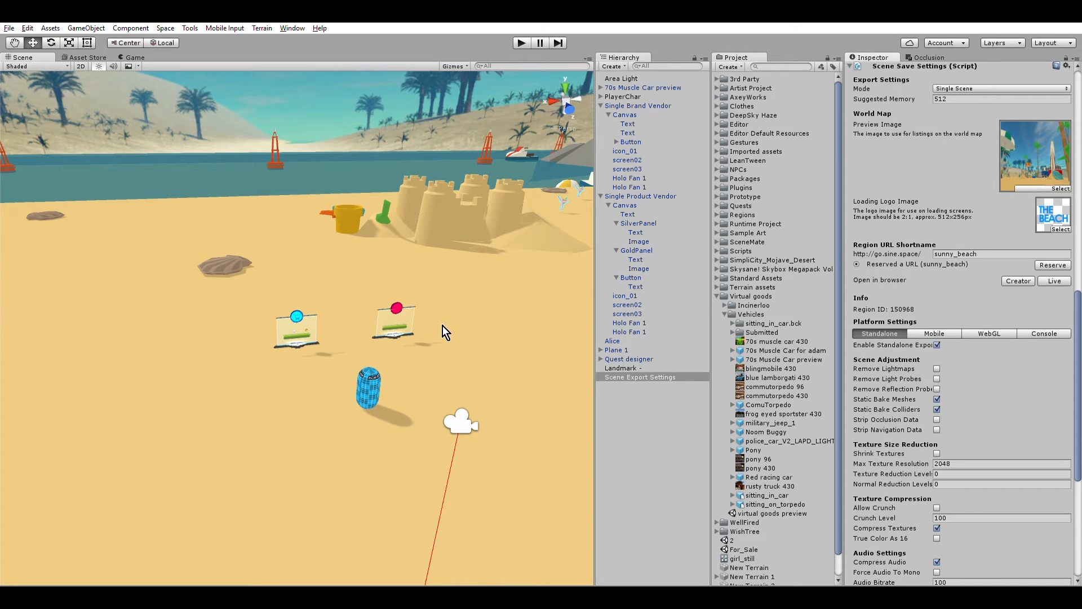
left_click_drag(304, 409, 336, 422, "alt")
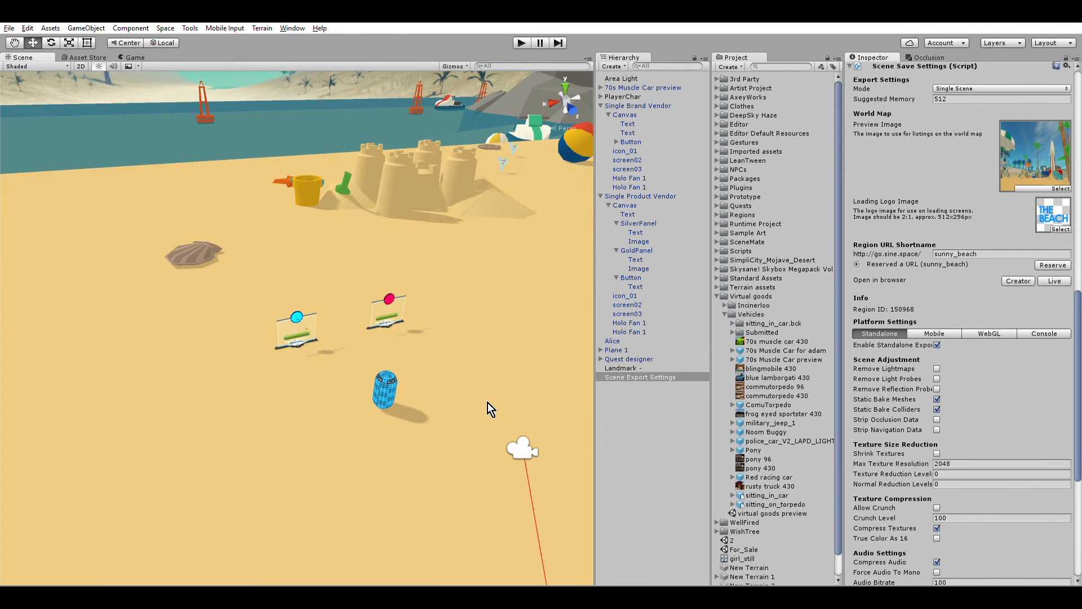